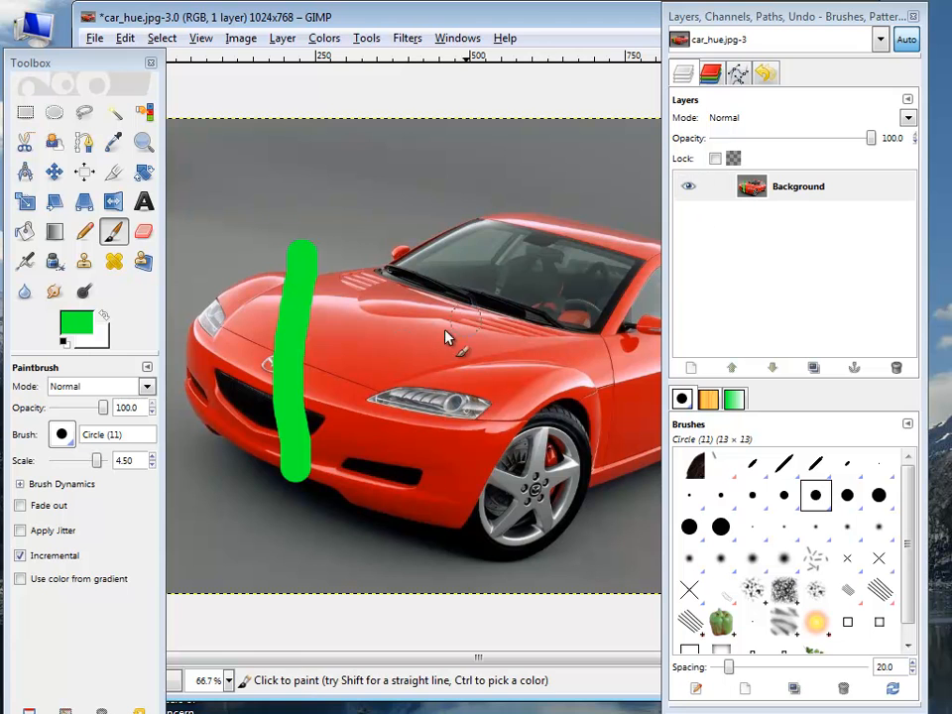
Undo the green brush stroke and add a new transparent layer of 1024 × 768 px above the car photo
click(127, 38)
click(149, 59)
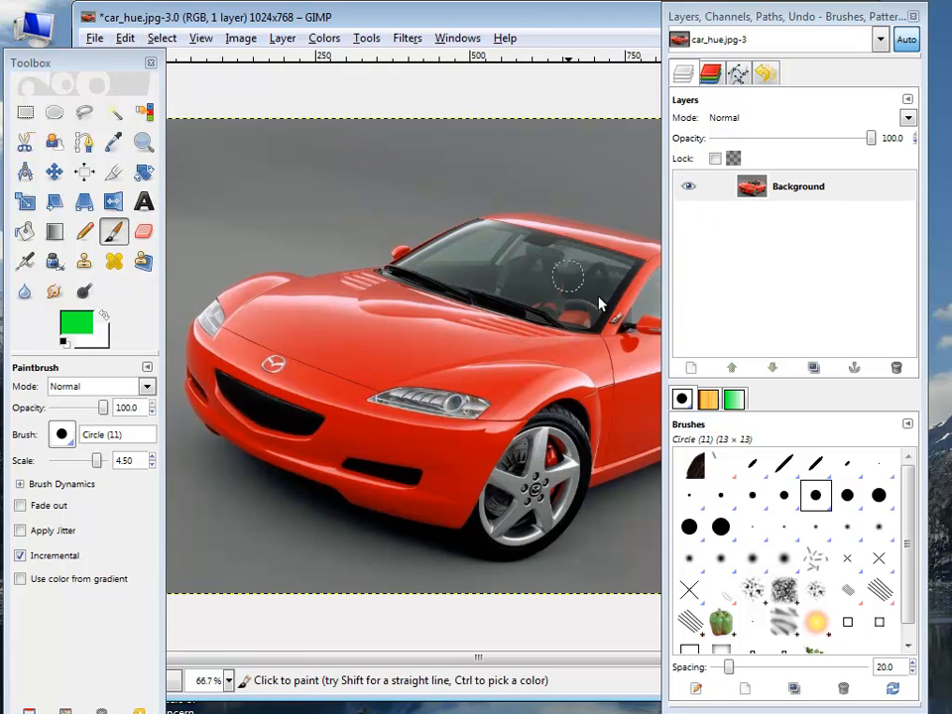
click(691, 368)
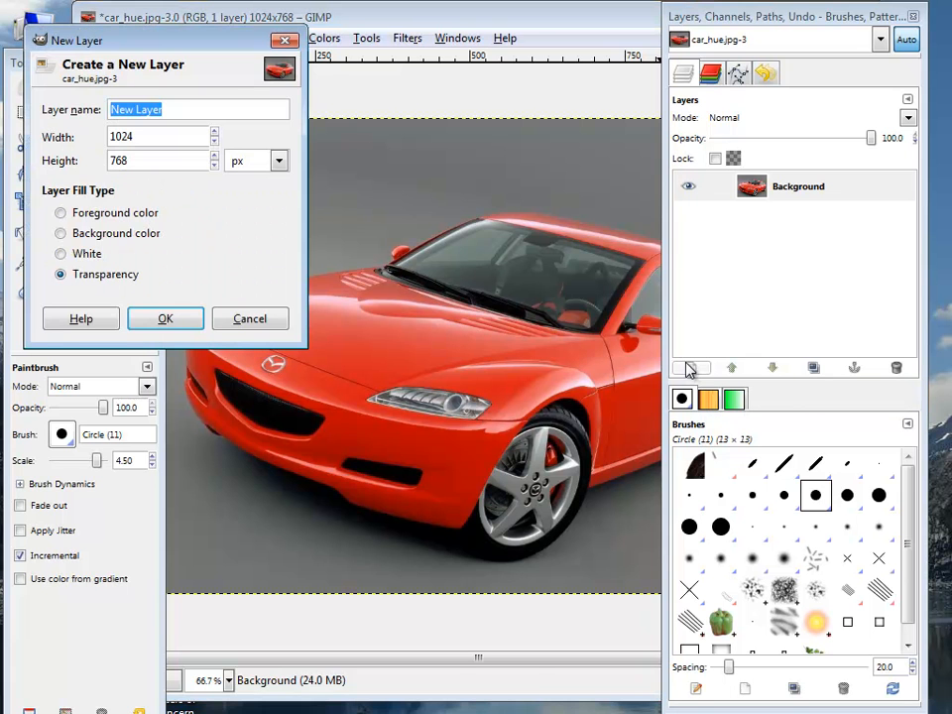
click(184, 318)
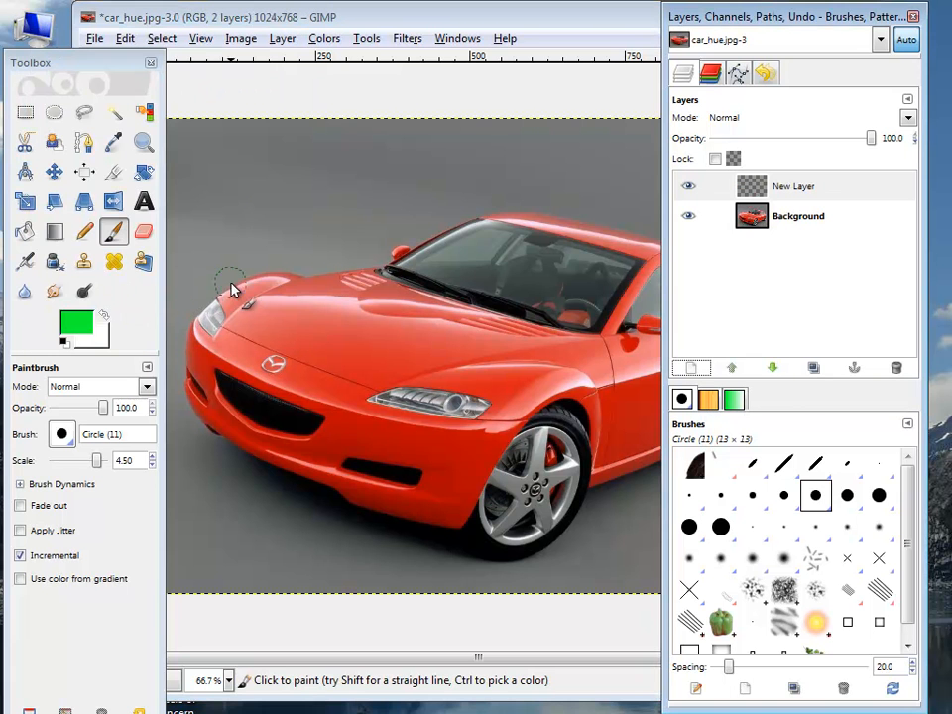
Paint green over the front of the car, covering the bumper, grille and lower hood on the new layer
mouse_move(248, 289)
mouse_down()
mouse_move(205, 317)
mouse_move(197, 379)
mouse_move(209, 413)
mouse_move(261, 453)
mouse_move(413, 509)
mouse_move(373, 501)
mouse_move(448, 515)
mouse_move(470, 505)
mouse_move(515, 429)
mouse_move(456, 486)
mouse_up()
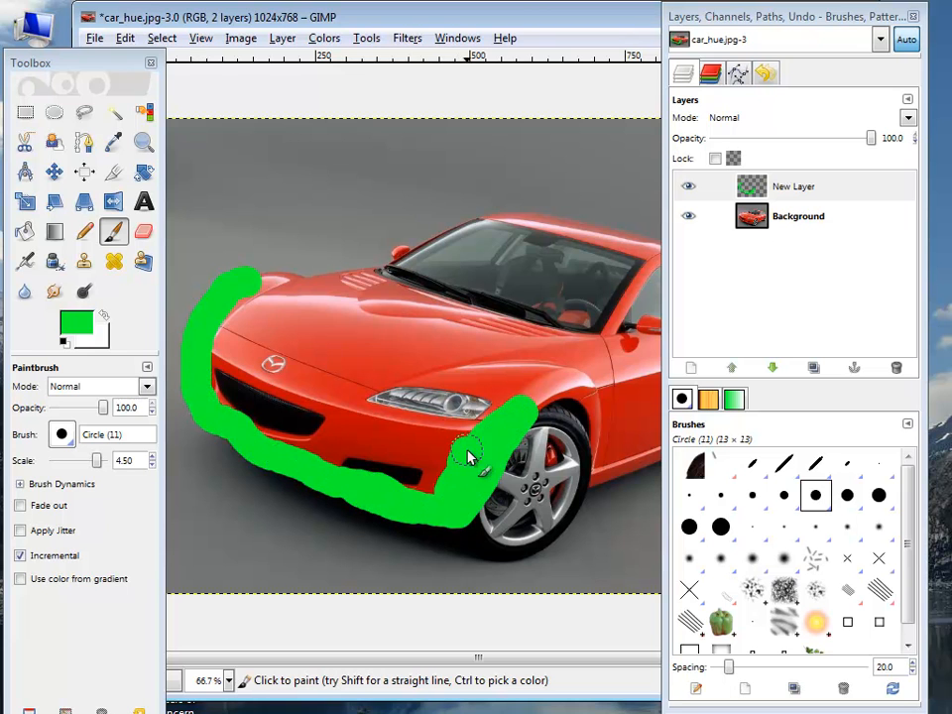
mouse_move(451, 434)
mouse_down()
mouse_move(418, 470)
mouse_move(447, 383)
mouse_move(395, 470)
mouse_move(413, 469)
mouse_move(375, 472)
mouse_move(334, 440)
mouse_move(377, 361)
mouse_move(395, 452)
mouse_move(359, 447)
mouse_move(283, 392)
mouse_move(315, 345)
mouse_move(292, 379)
mouse_move(325, 355)
mouse_move(334, 382)
mouse_move(363, 409)
mouse_move(426, 416)
mouse_move(274, 388)
mouse_move(296, 331)
mouse_move(220, 348)
mouse_move(233, 318)
mouse_move(215, 351)
mouse_move(267, 414)
mouse_move(227, 383)
mouse_move(245, 383)
mouse_move(247, 406)
mouse_move(338, 437)
mouse_up()
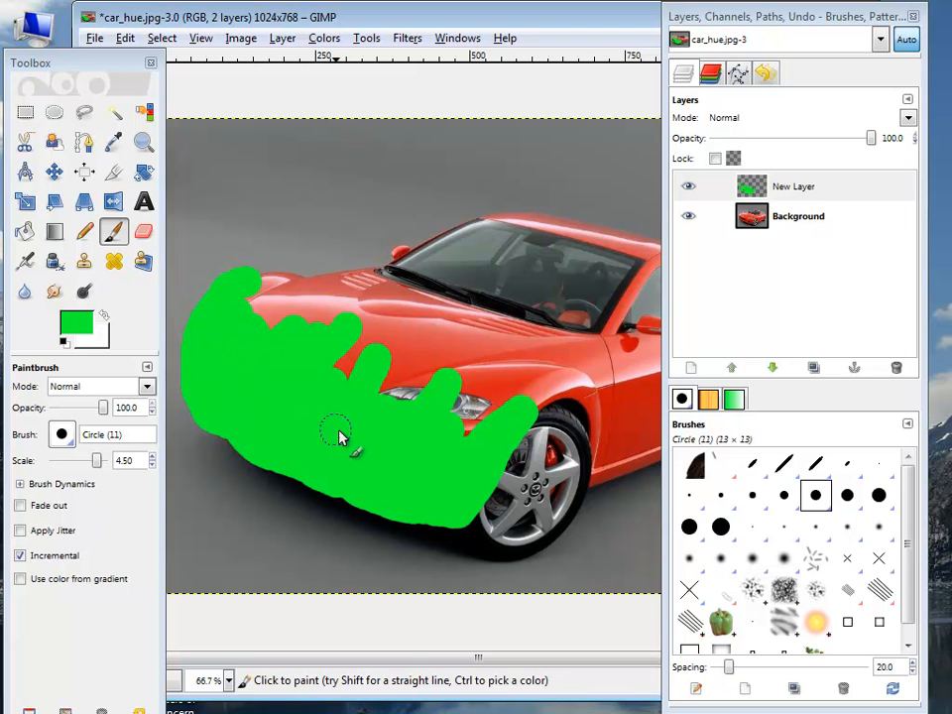
drag(311, 365, 276, 328)
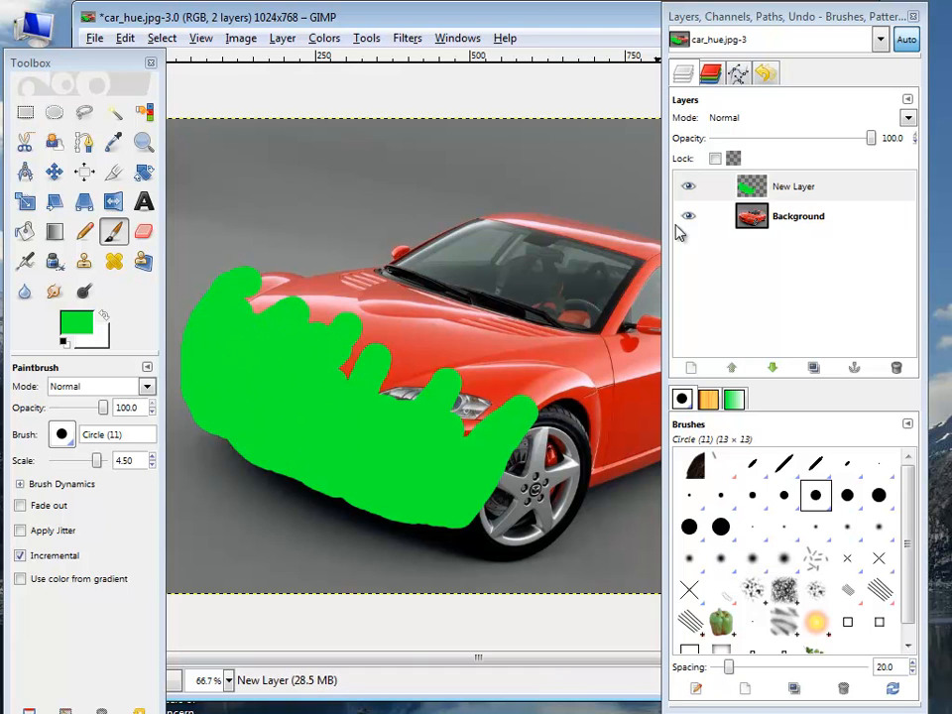
Compare the image with and without the painted layer, and try out that layer's opacity
click(688, 187)
click(688, 187)
click(689, 188)
click(688, 188)
click(688, 187)
click(688, 187)
click(688, 188)
click(688, 187)
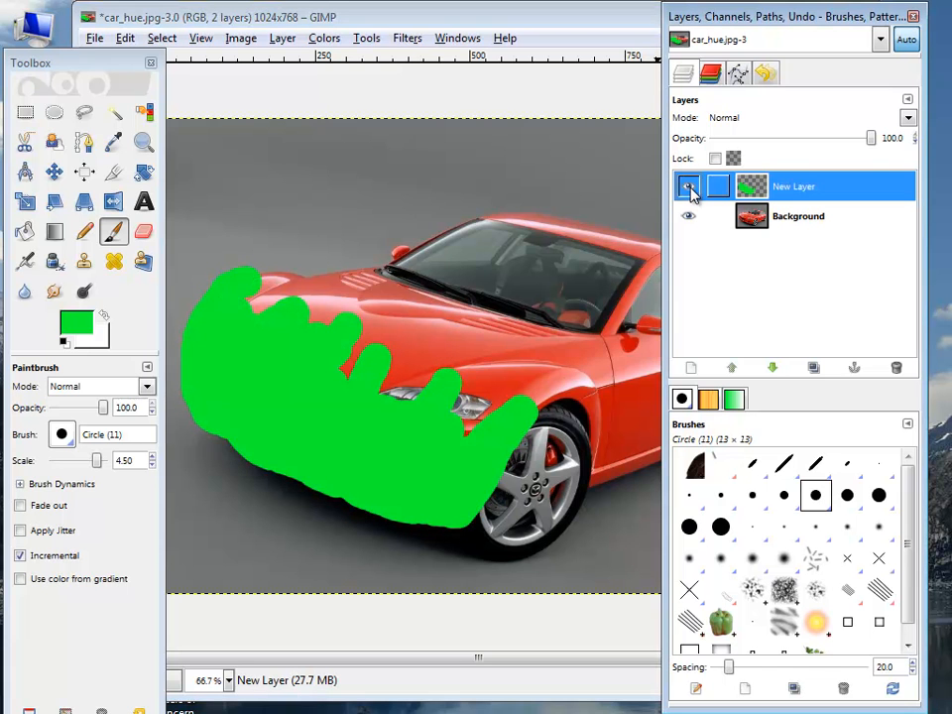
mouse_move(848, 146)
mouse_down()
mouse_move(792, 140)
mouse_move(887, 149)
mouse_up()
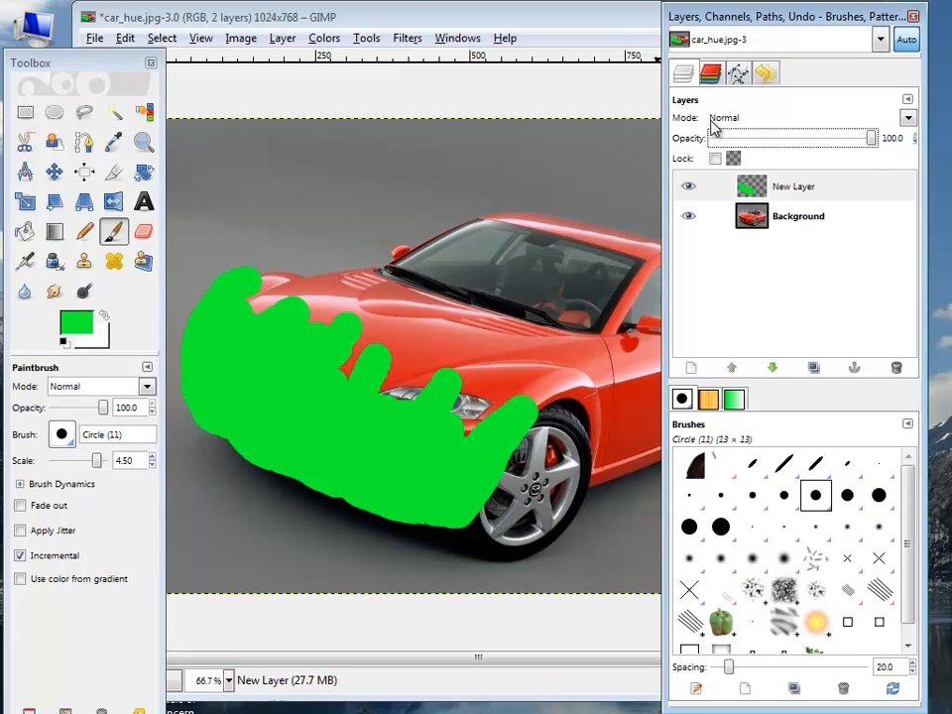
Try the Color blend mode on the painted layer and settle on Hue
click(907, 120)
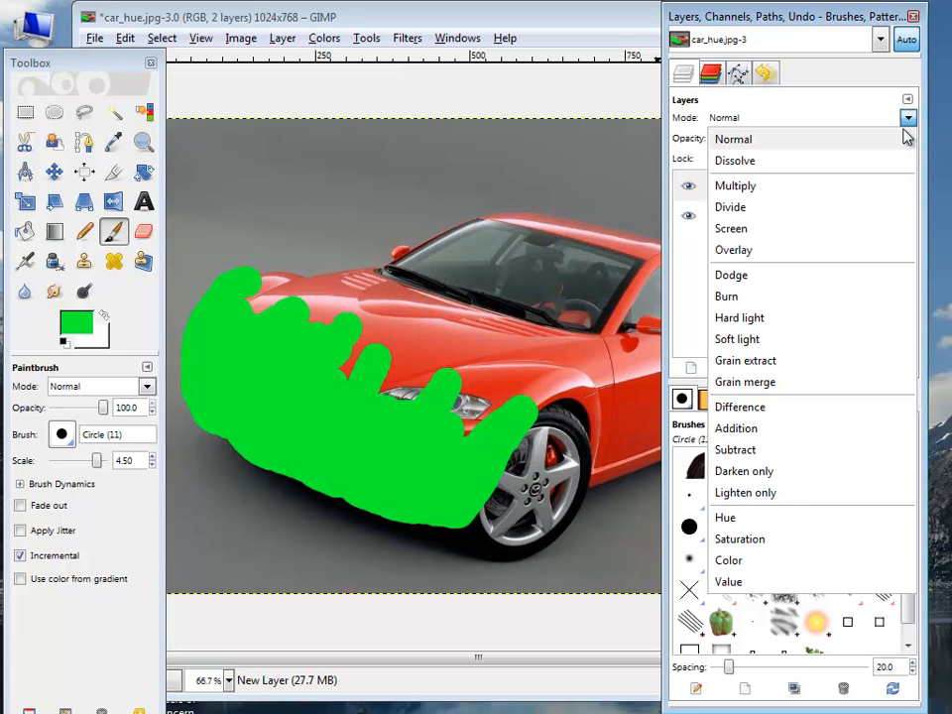
click(777, 566)
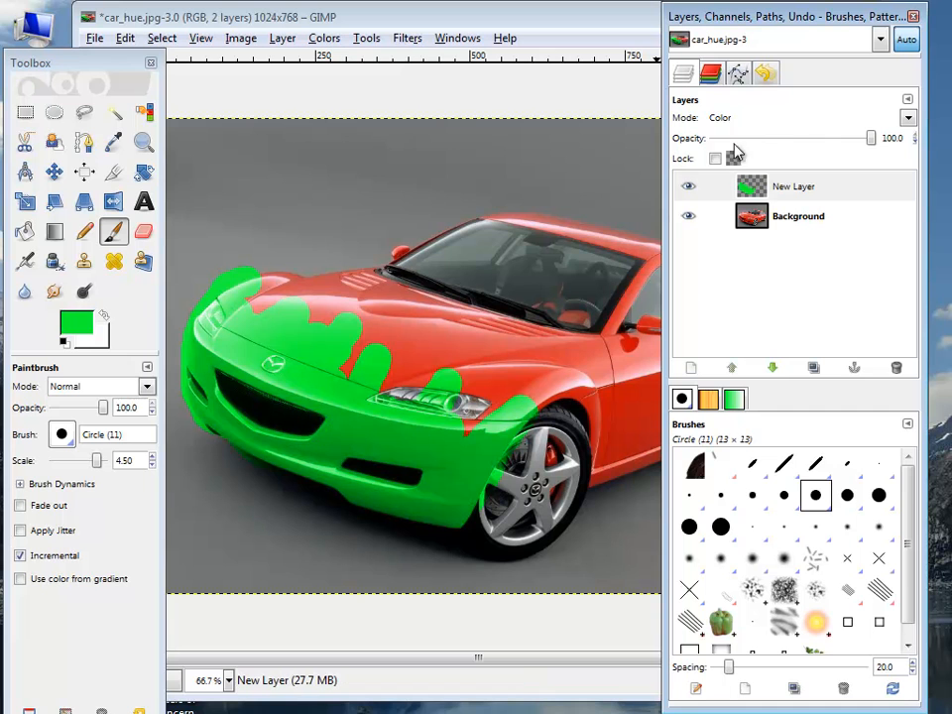
click(777, 120)
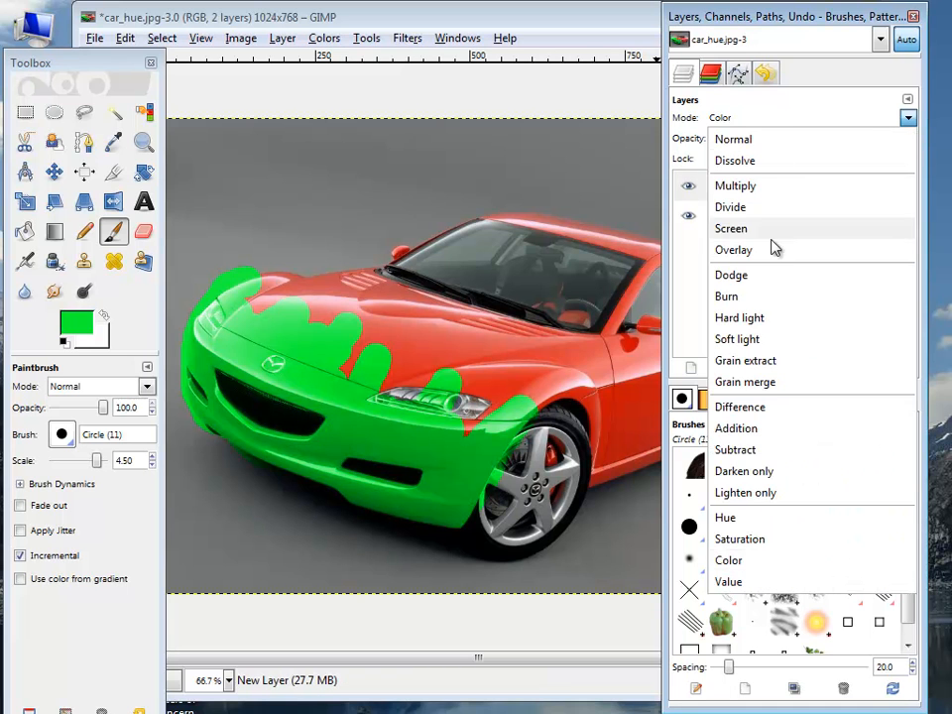
click(764, 519)
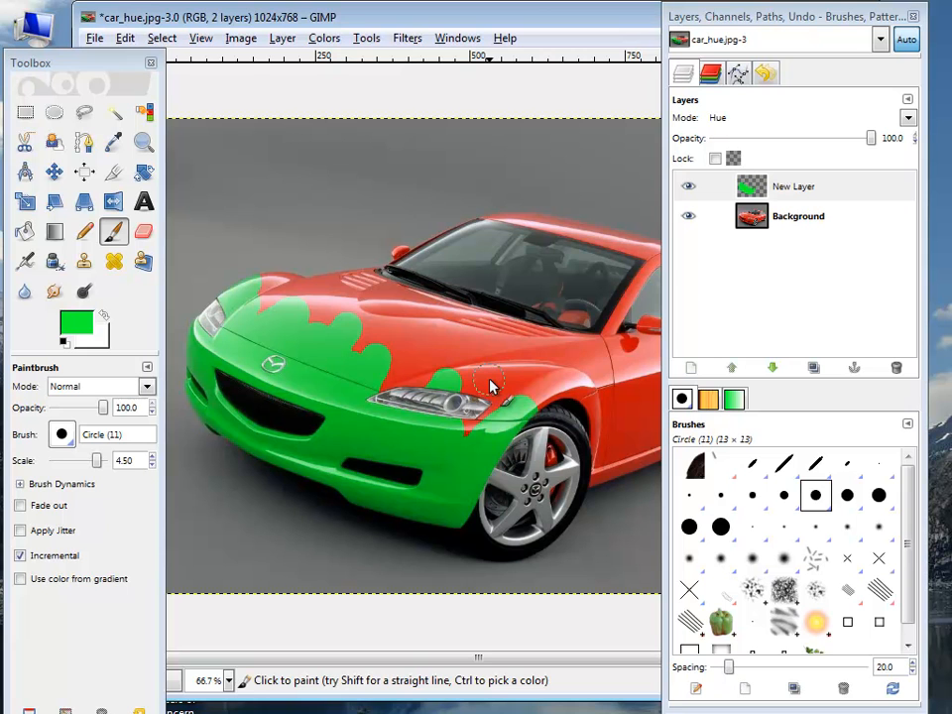
Open the recent image 1382046_29904440.jpg and fit the whole picture in view
click(92, 37)
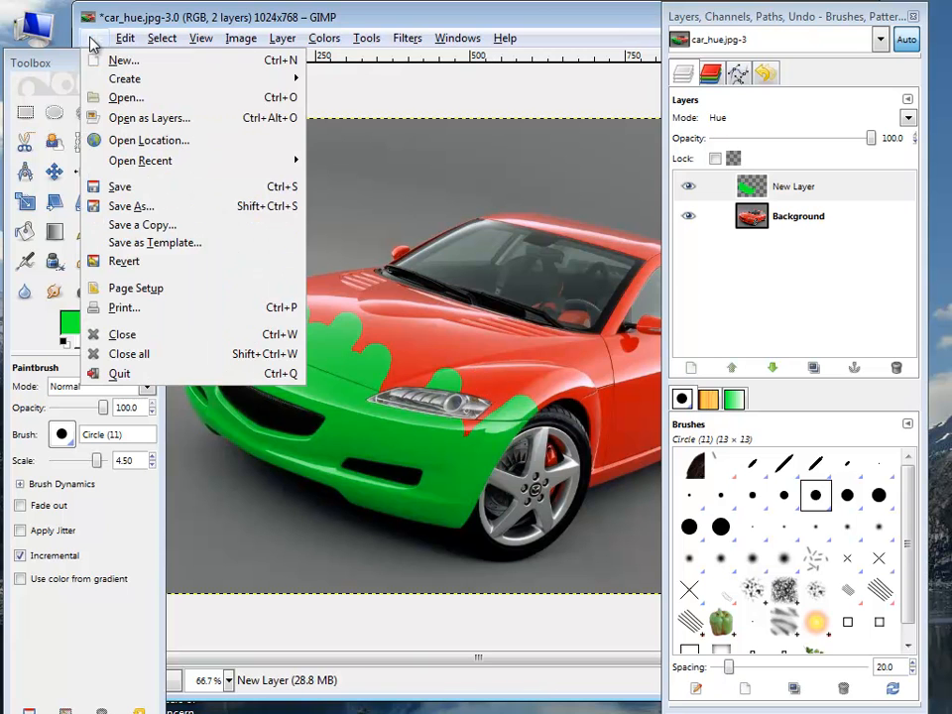
mouse_move(152, 170)
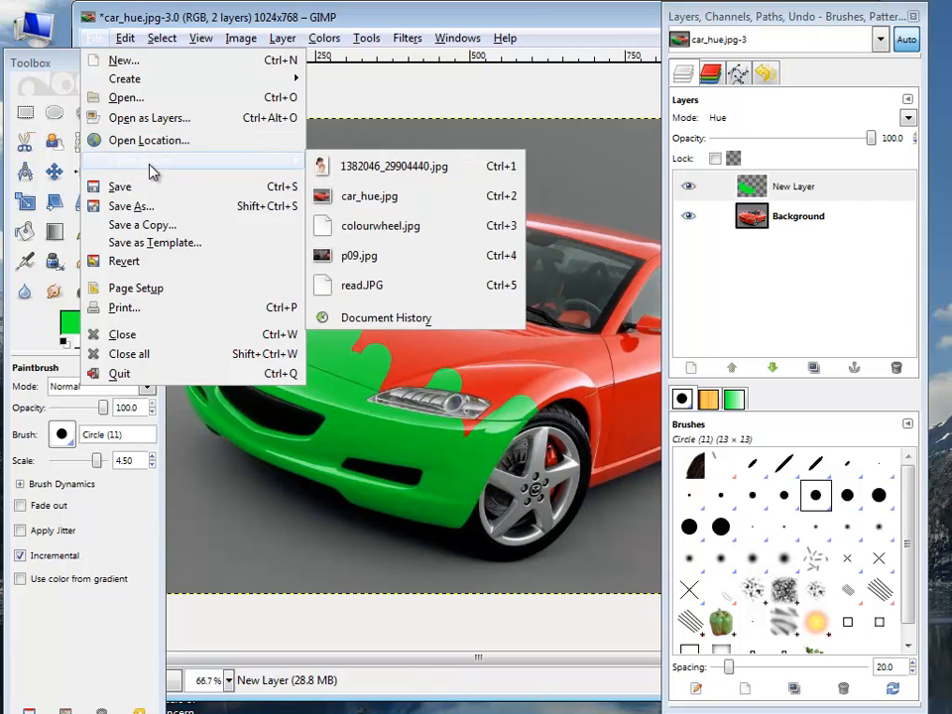
click(352, 168)
drag(313, 88, 388, 15)
mouse_move(188, 713)
mouse_down()
mouse_move(191, 700)
mouse_move(191, 713)
mouse_up()
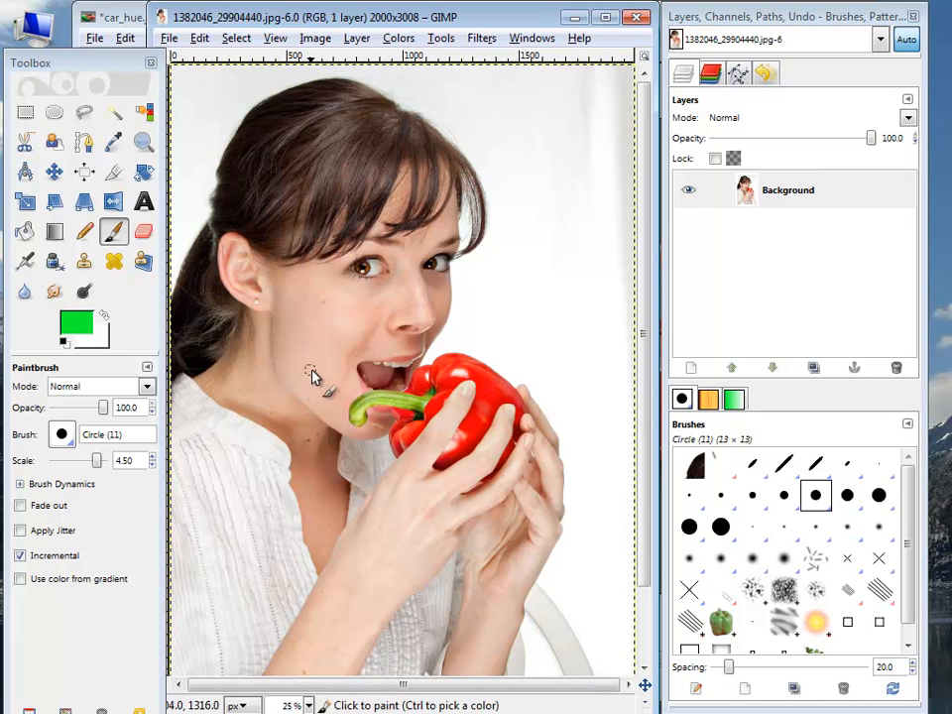
key(minus)
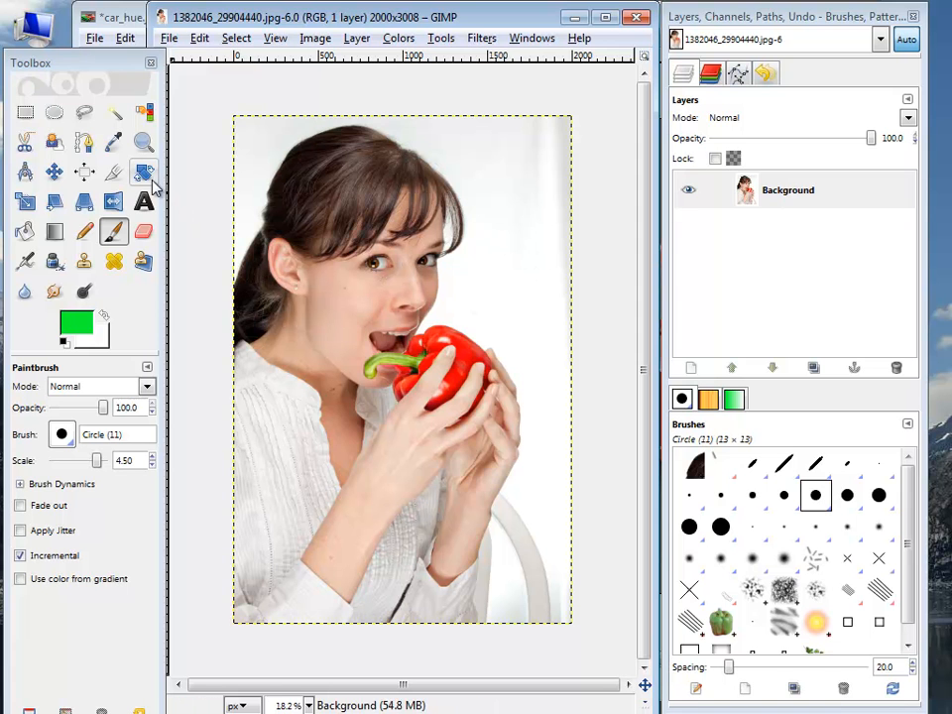
Select the entire image and subtract the white background around the woman with Fuzzy Select in subtract mode
click(236, 40)
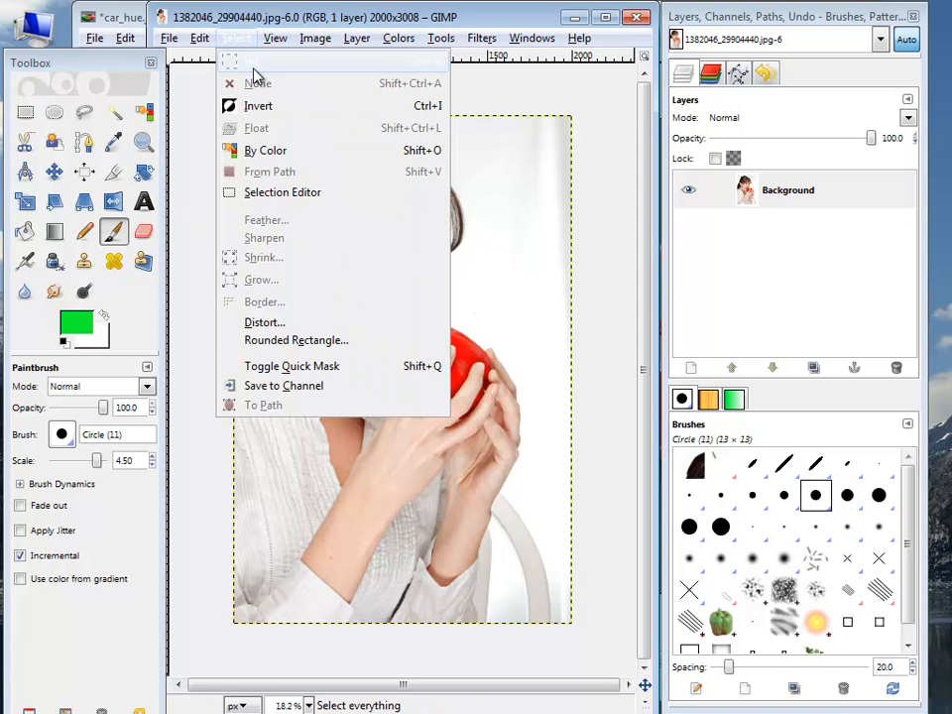
click(253, 65)
click(114, 112)
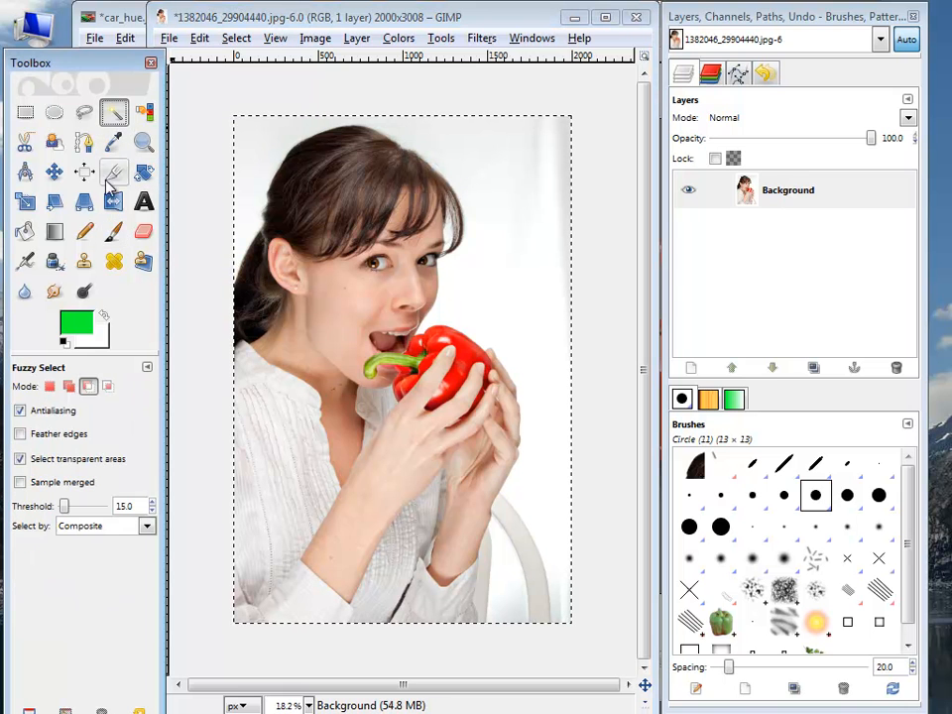
click(87, 386)
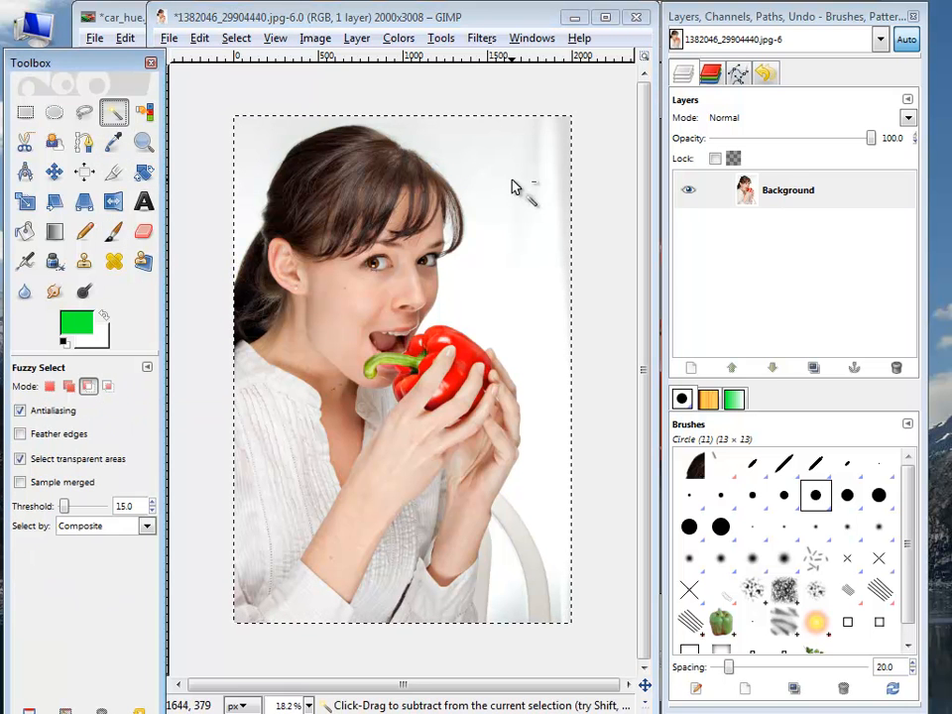
click(510, 183)
click(247, 141)
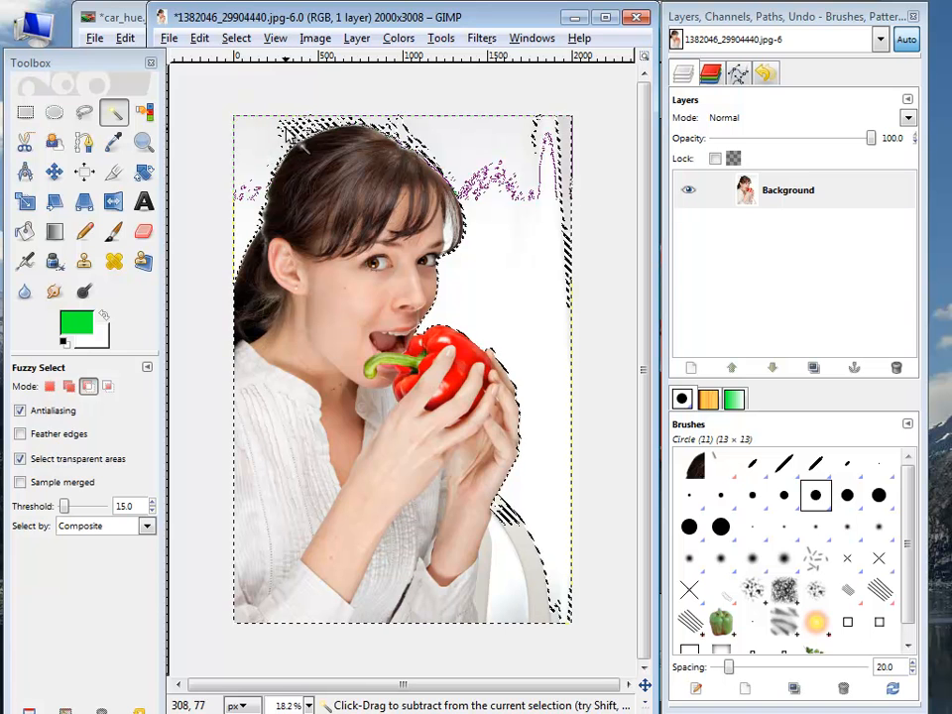
click(446, 234)
click(546, 590)
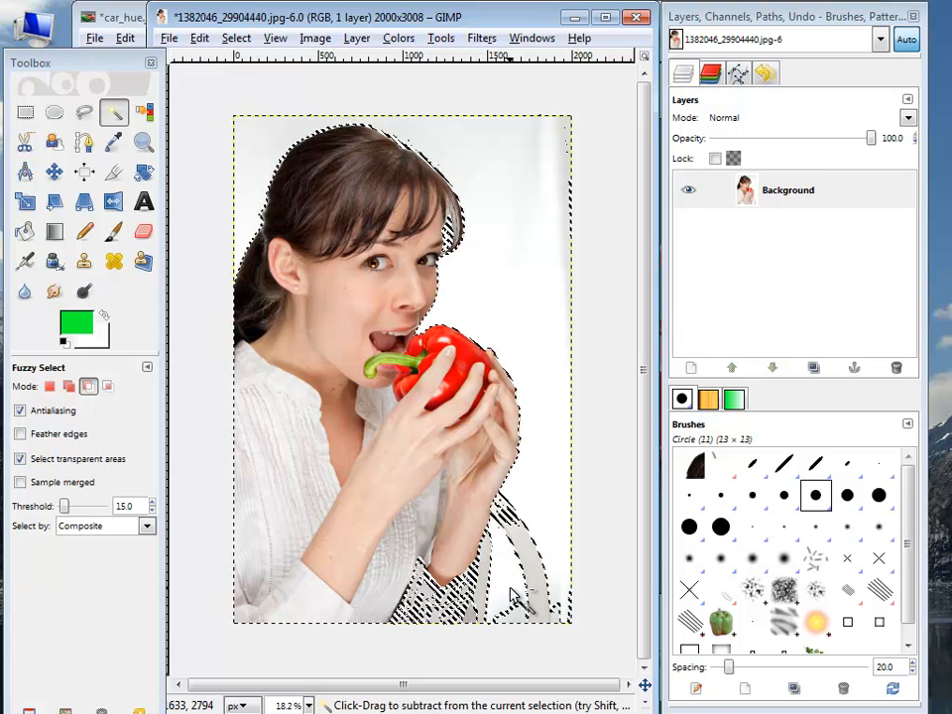
click(511, 593)
click(200, 39)
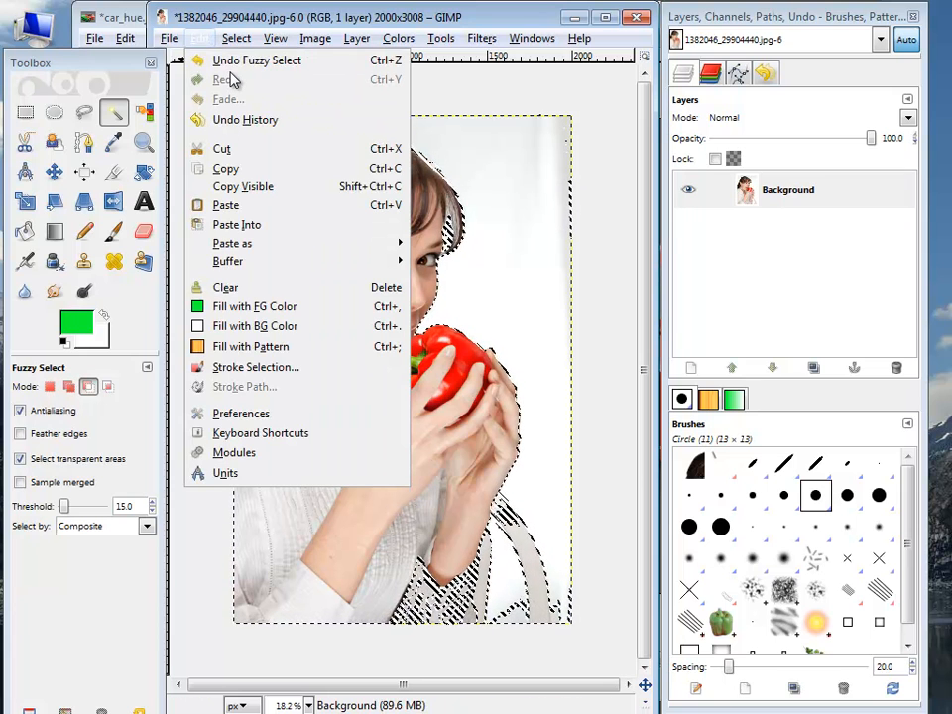
click(234, 62)
click(522, 615)
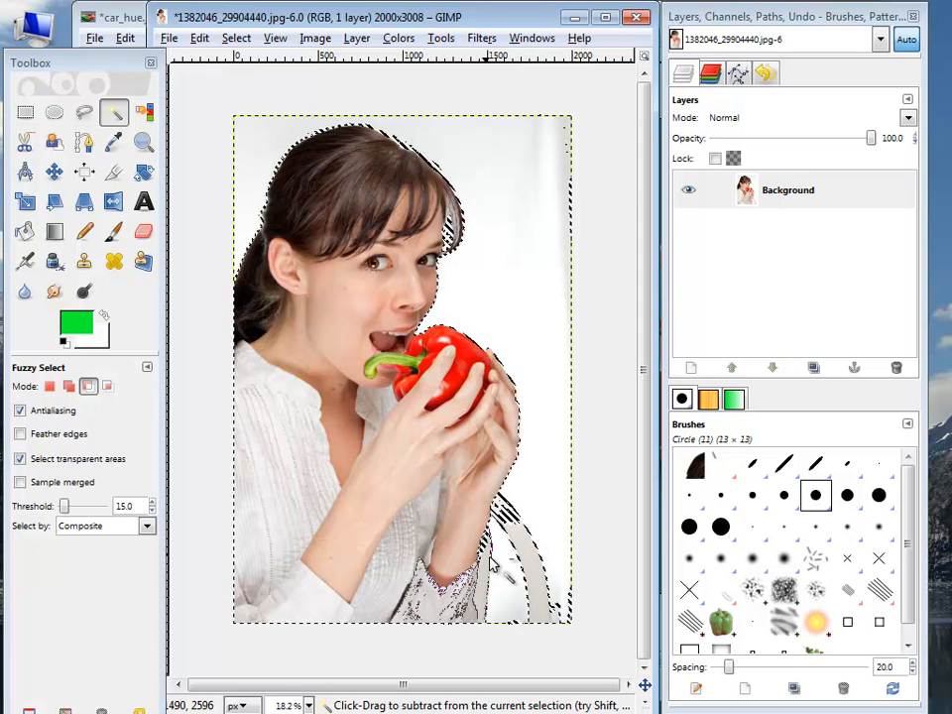
click(201, 39)
click(234, 62)
Subtract the chair back with Fuzzy Select and its leftover patches with an ellipse of about 555 × 764 px
click(518, 514)
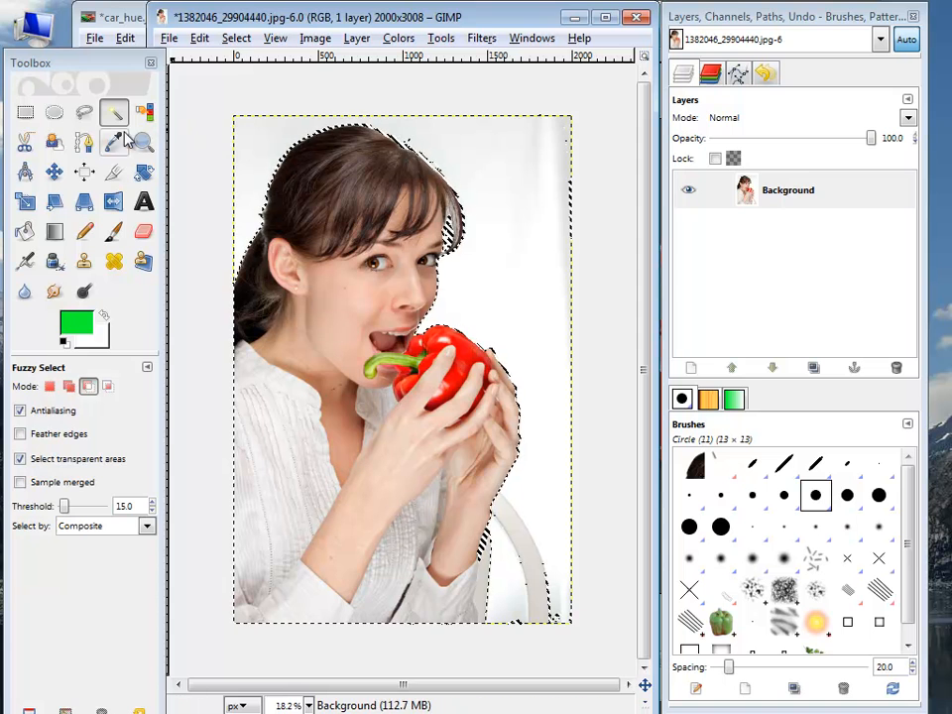
click(55, 112)
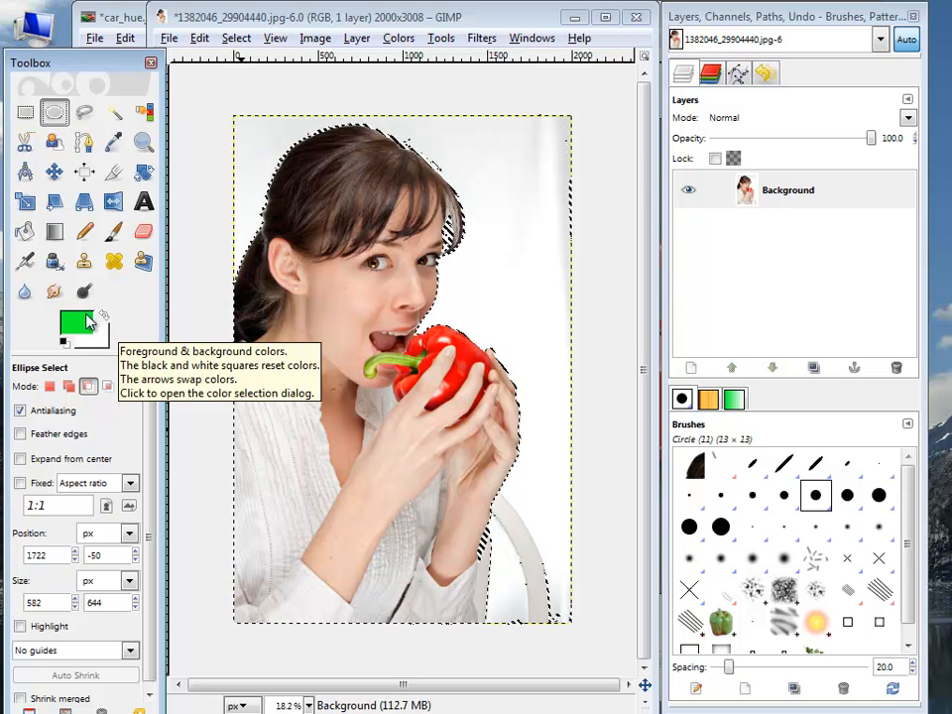
drag(501, 539, 595, 668)
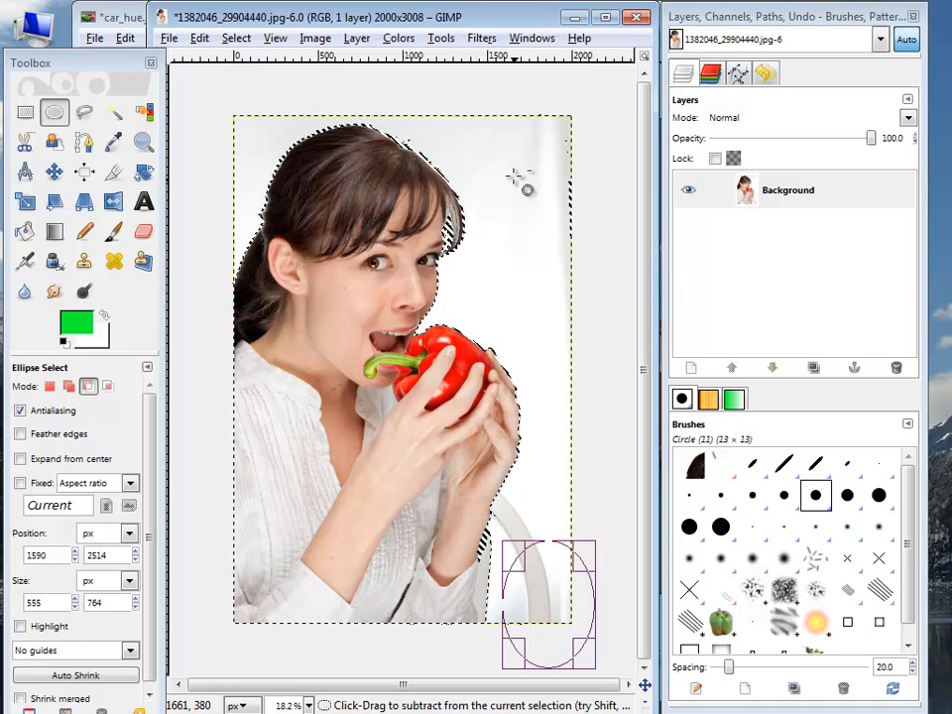
drag(513, 177, 552, 238)
Subtract small ellipses along the woman's sleeve beside the chair to clean up the selection edge
drag(534, 532, 491, 637)
drag(519, 246, 547, 291)
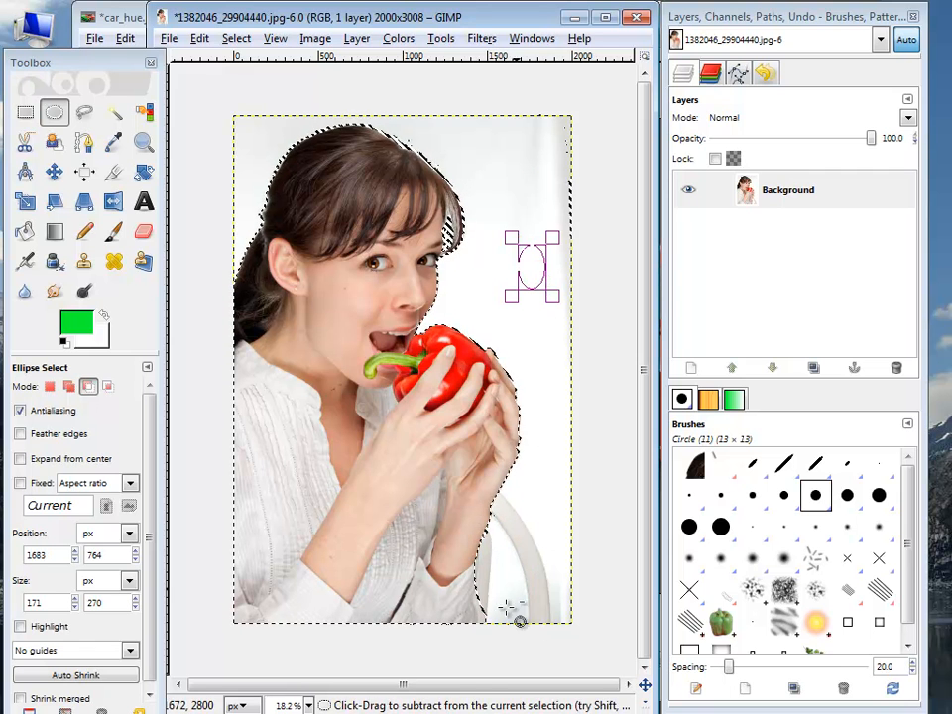
drag(475, 587, 501, 640)
drag(533, 468, 555, 499)
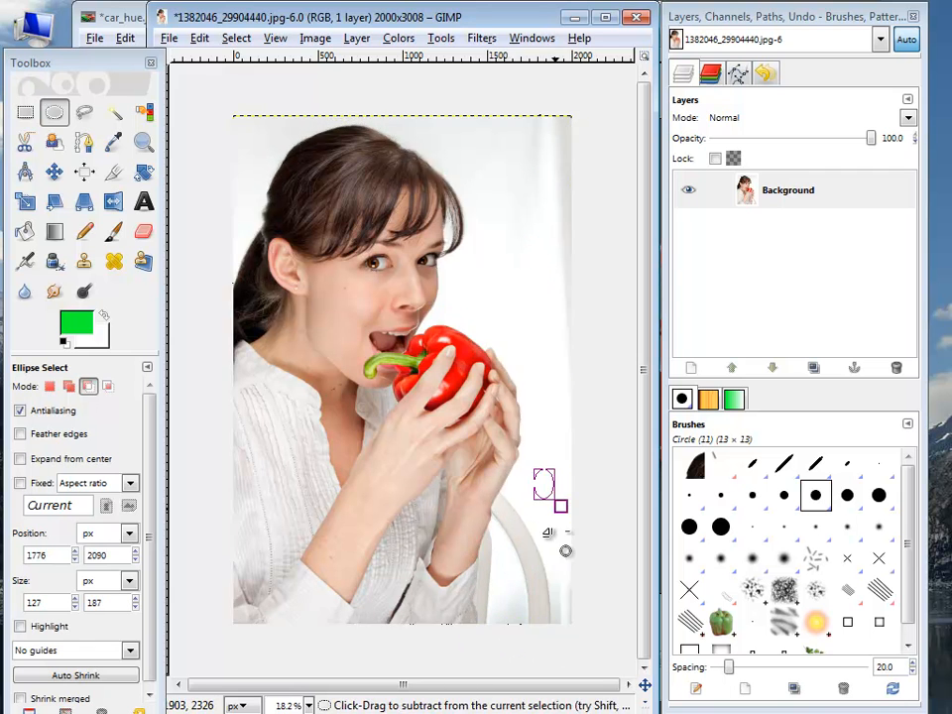
drag(514, 609, 472, 567)
drag(521, 255, 534, 289)
drag(525, 580, 482, 538)
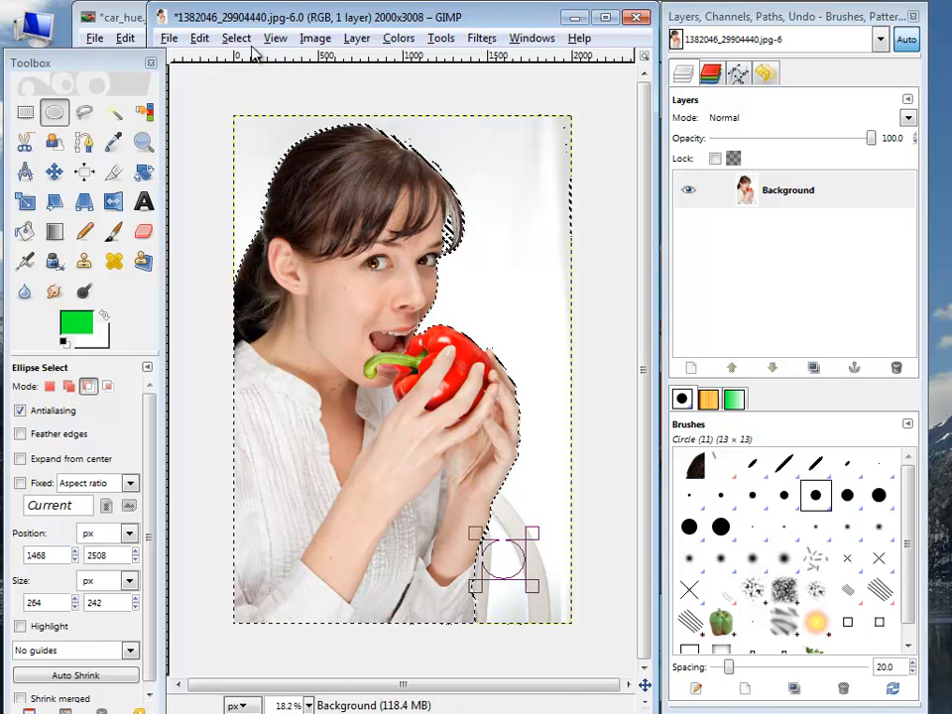
Copy the selected woman and paste the cutout as a new layer
click(200, 38)
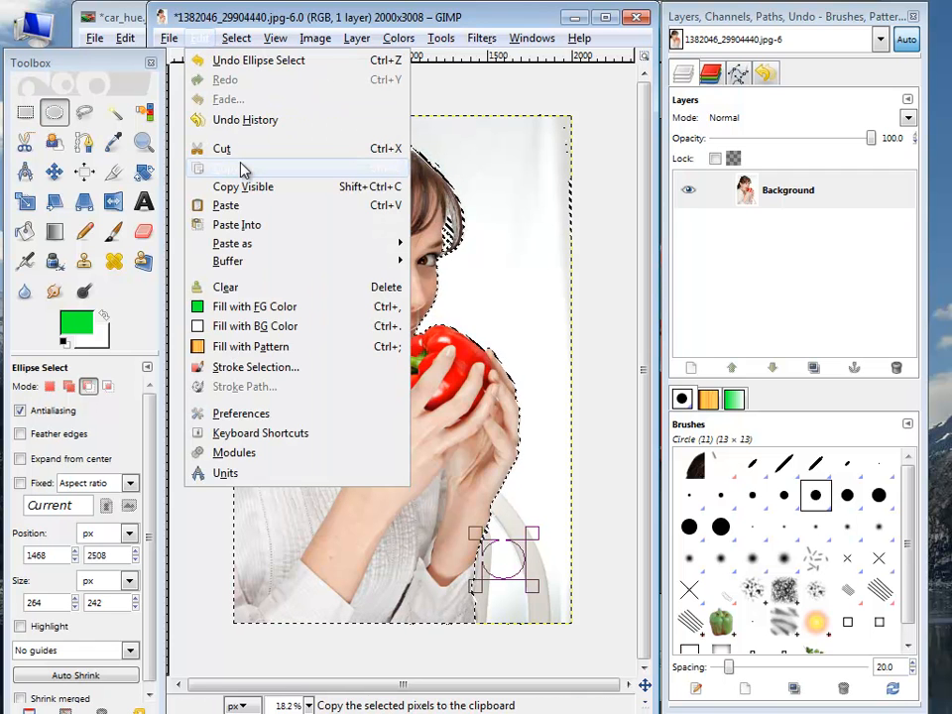
click(243, 168)
click(199, 39)
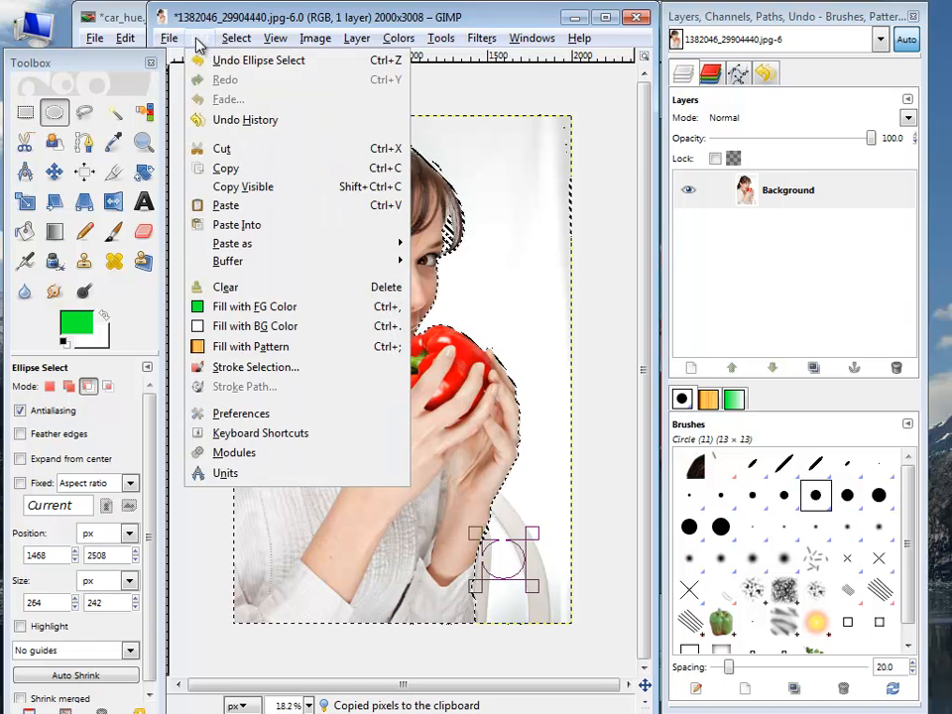
mouse_move(258, 248)
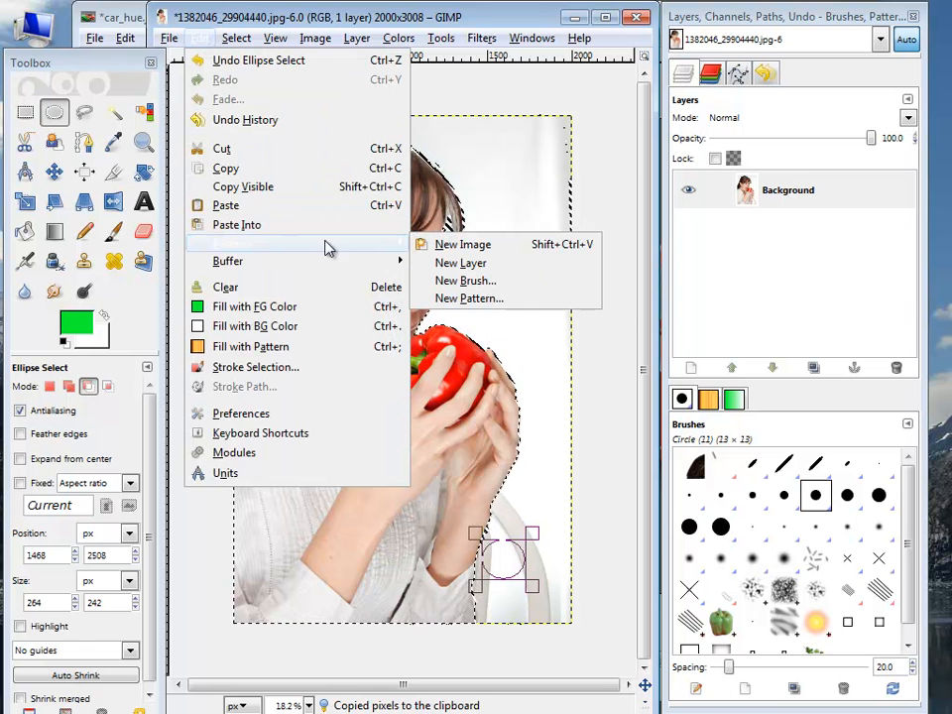
click(440, 264)
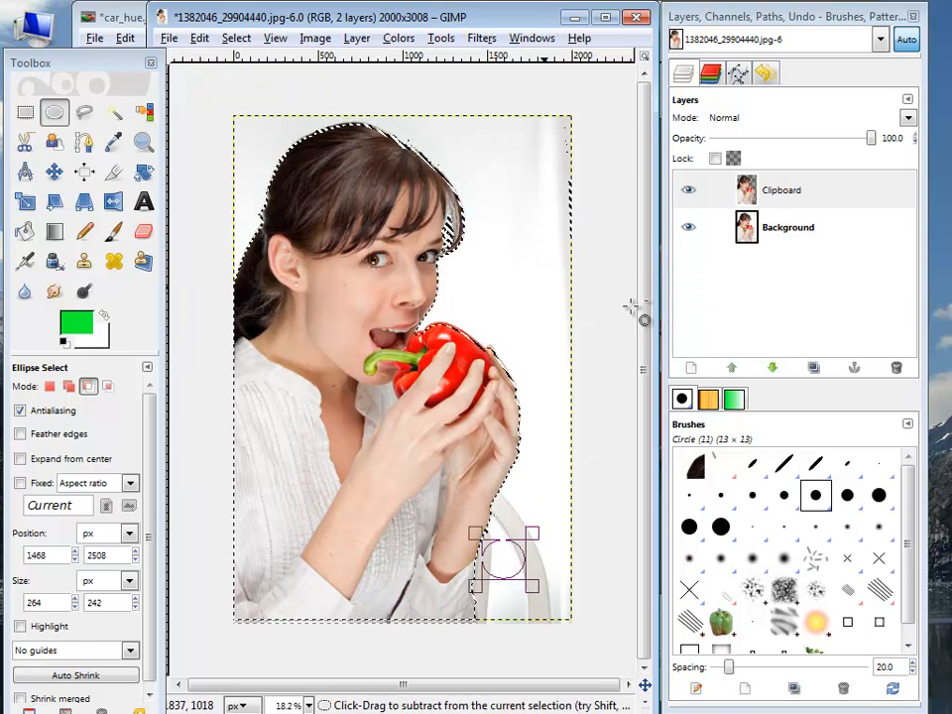
Toggle the Background layer's visibility to compare the cutout, and leave the Background hidden
click(687, 229)
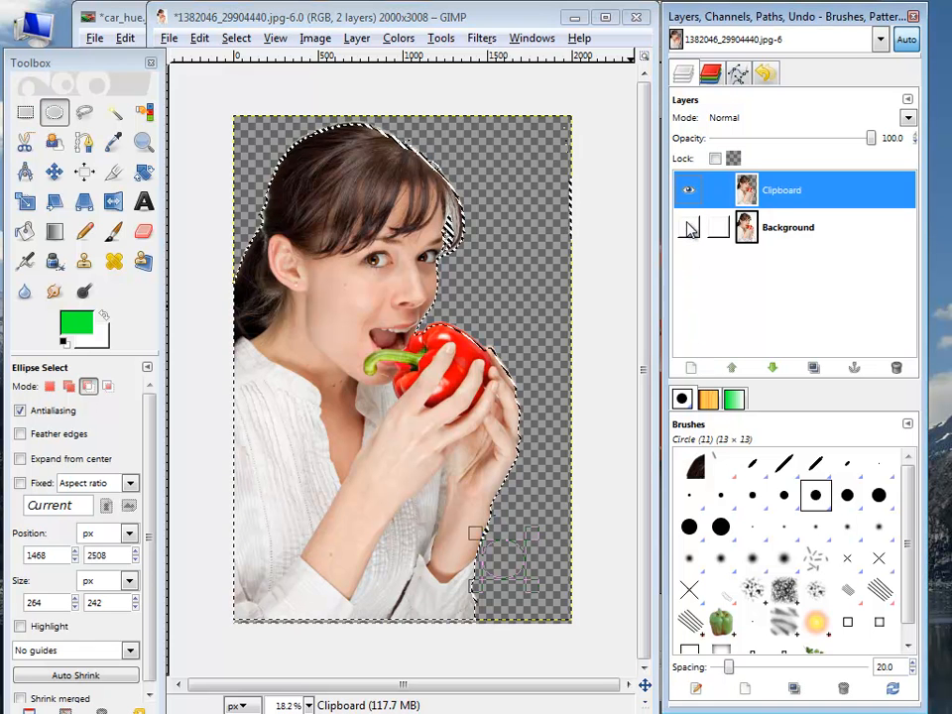
click(689, 229)
click(689, 229)
click(690, 229)
click(689, 229)
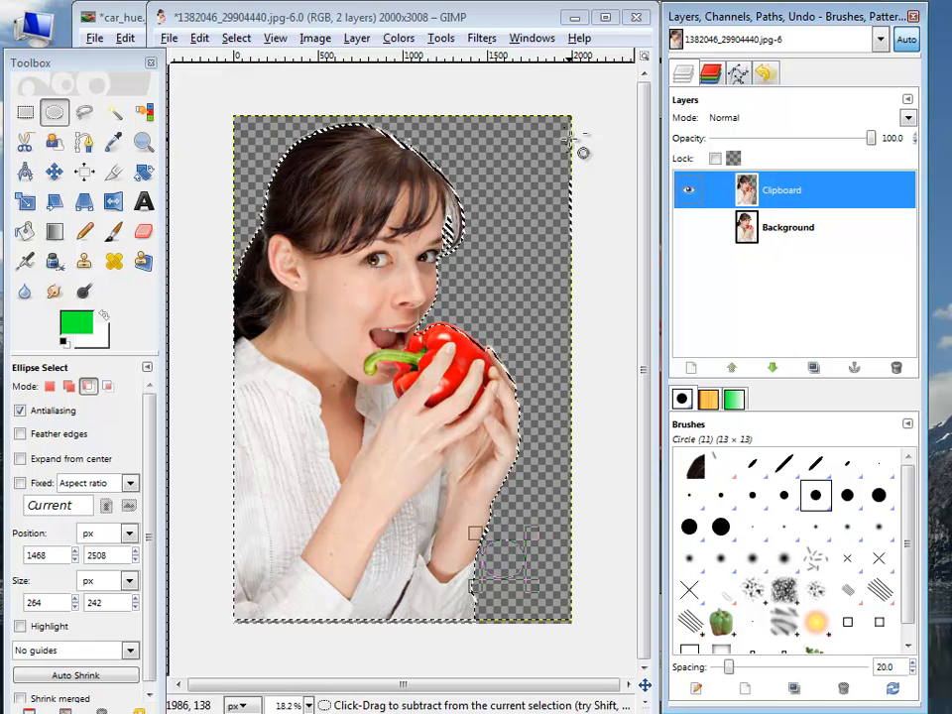
Select the entire canvas and shift the woman's cutout layer slightly downward to meet the lower image edge
click(238, 38)
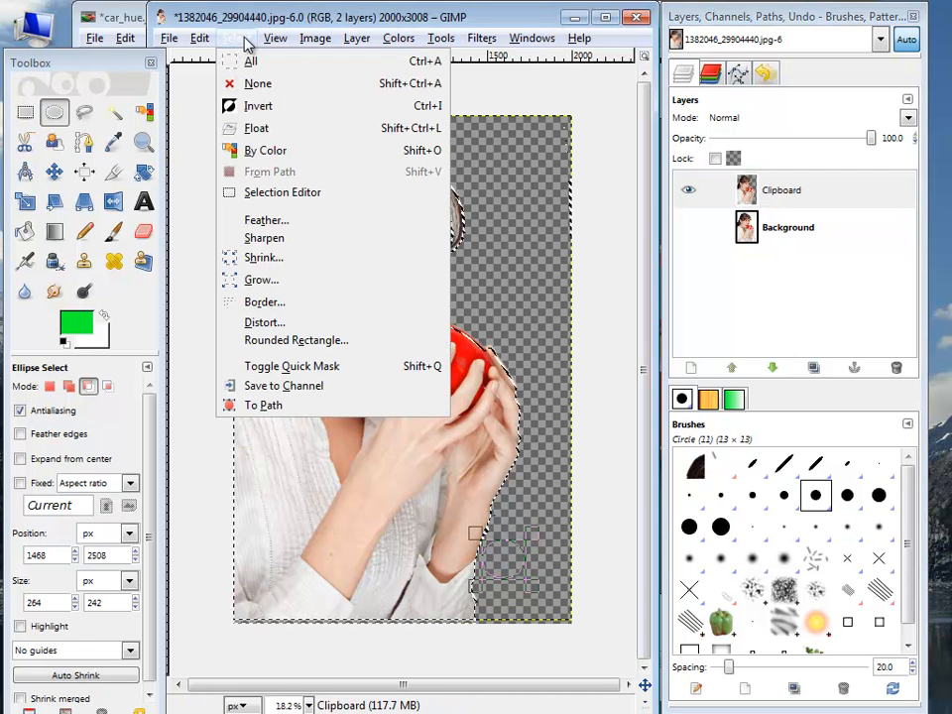
click(253, 63)
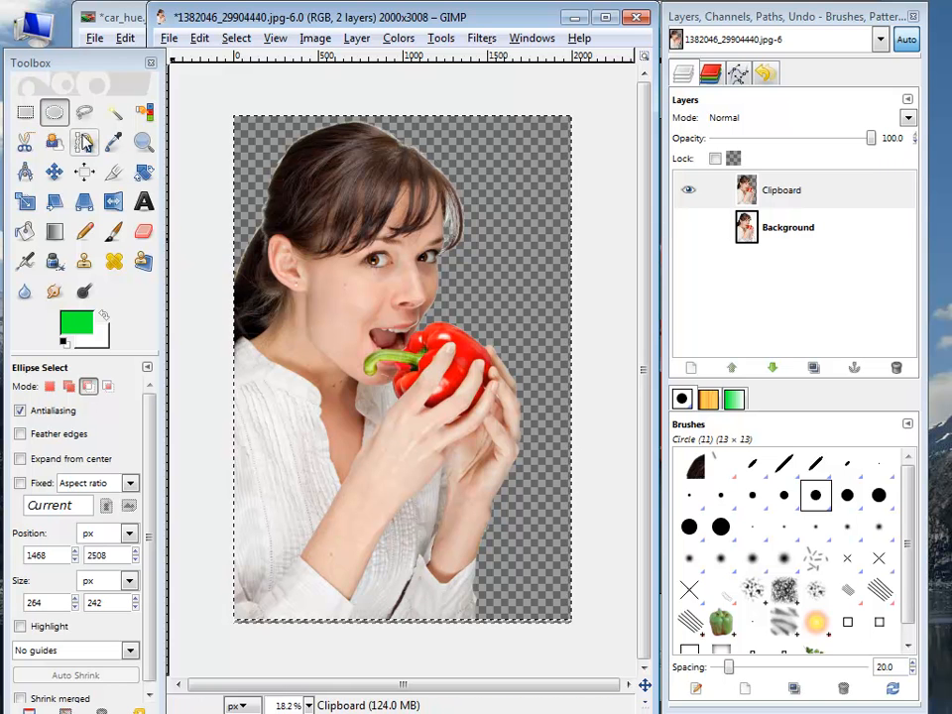
click(54, 172)
drag(343, 206, 346, 215)
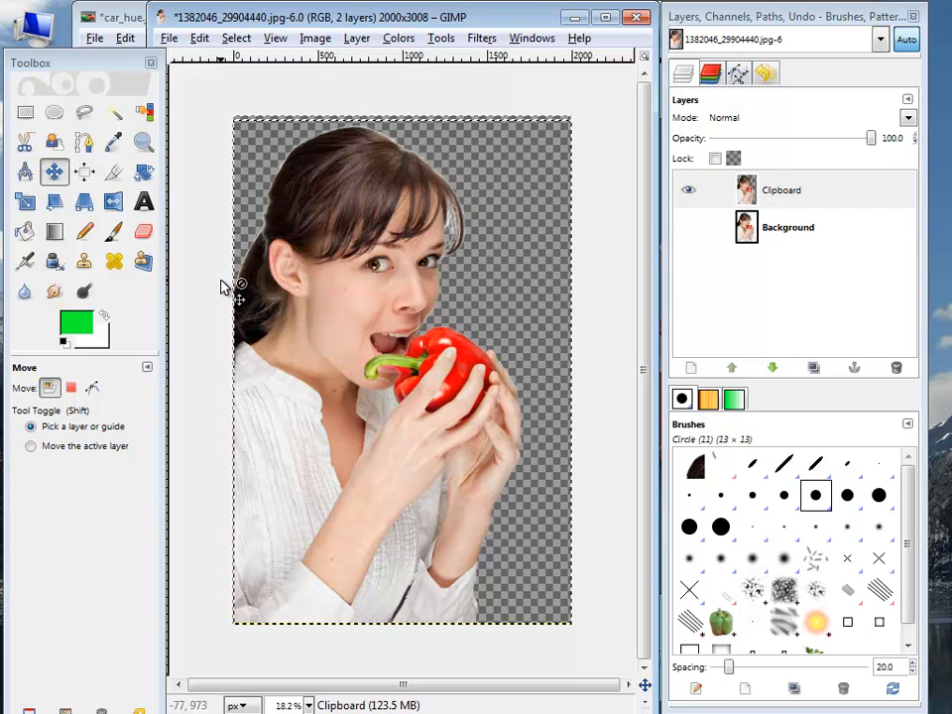
Add a transparent 2000 × 3008 px layer, bucket-fill it with the green foreground colour, and lower it beneath the woman's cutout
click(694, 371)
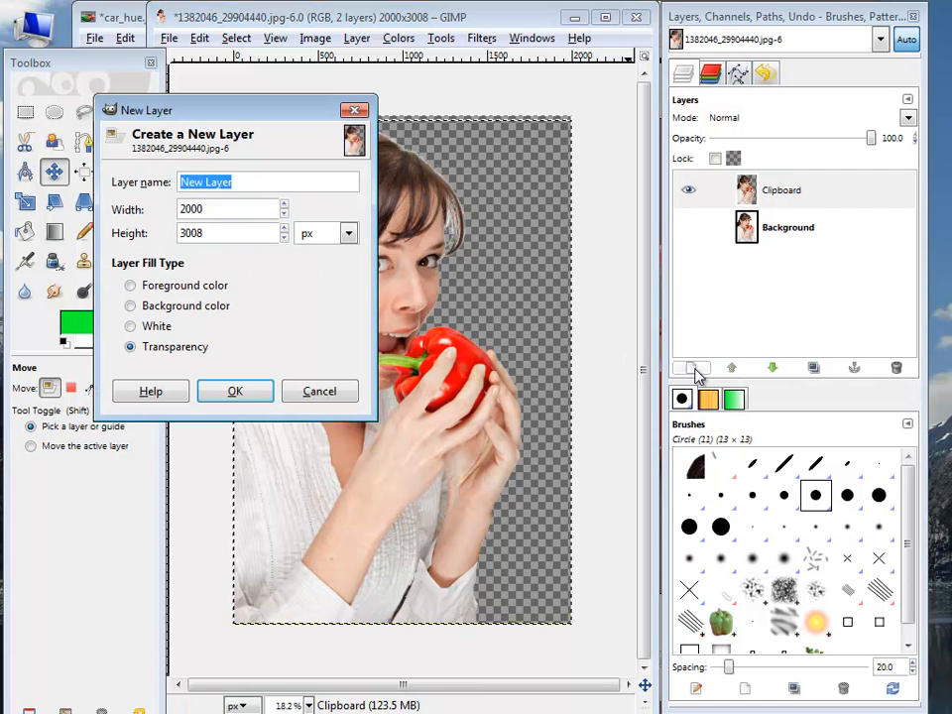
click(235, 391)
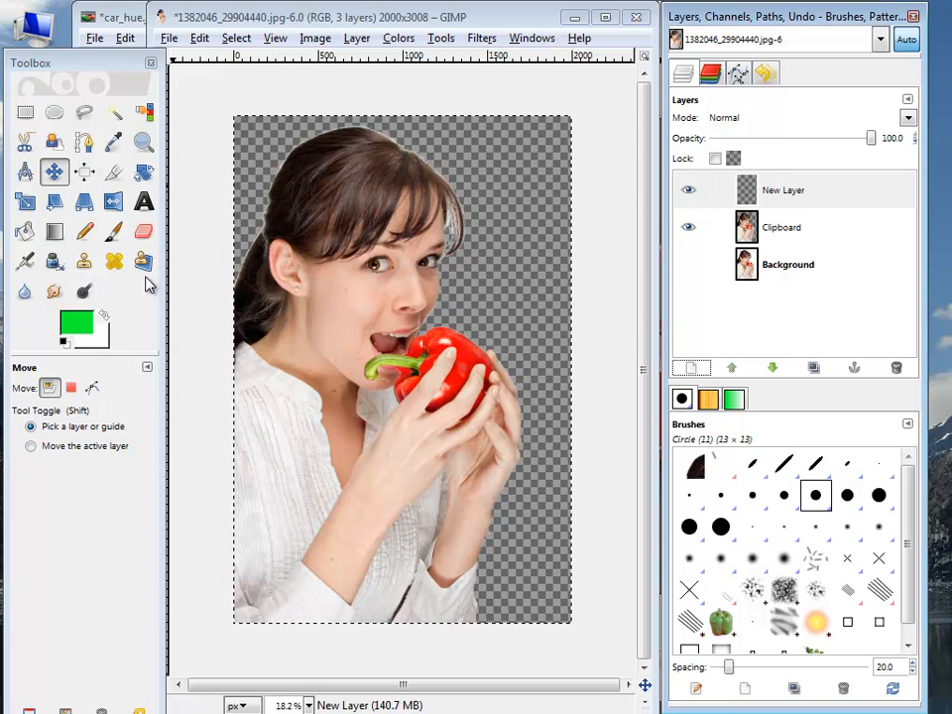
click(25, 231)
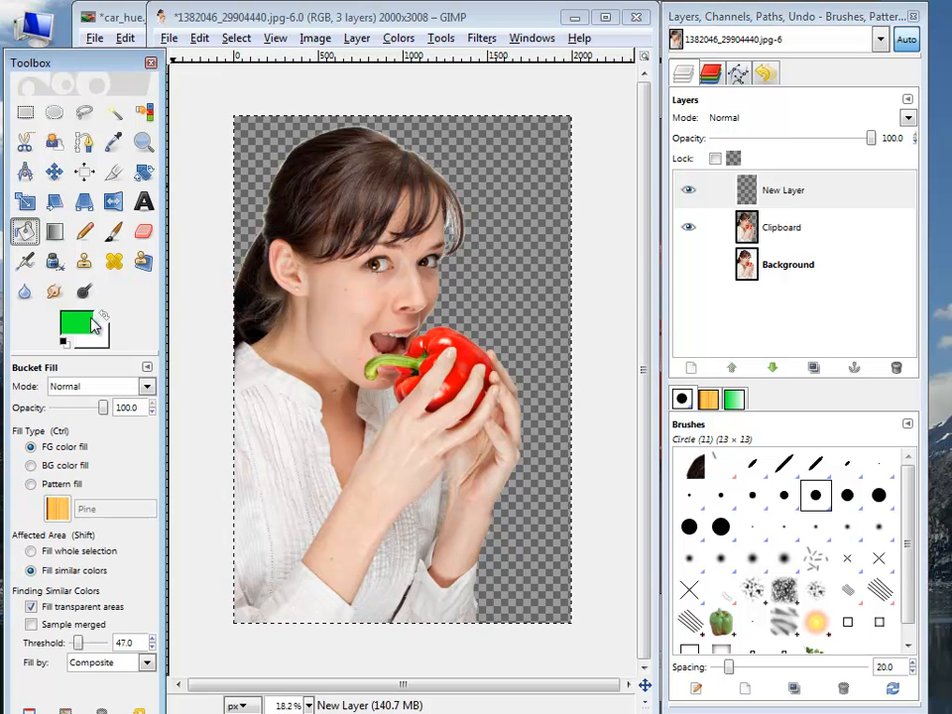
click(514, 206)
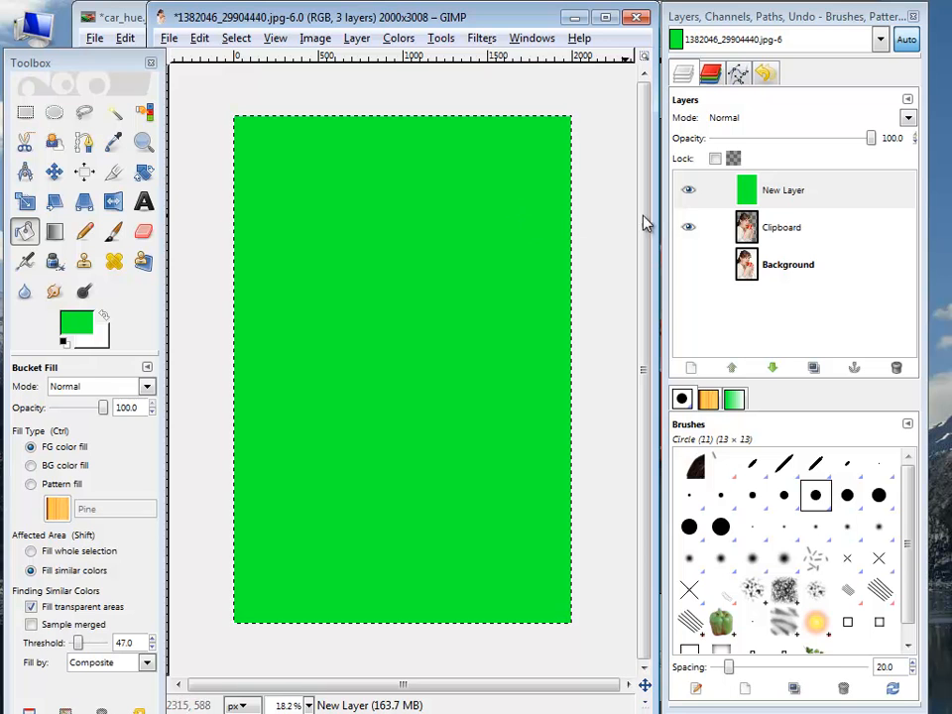
click(776, 367)
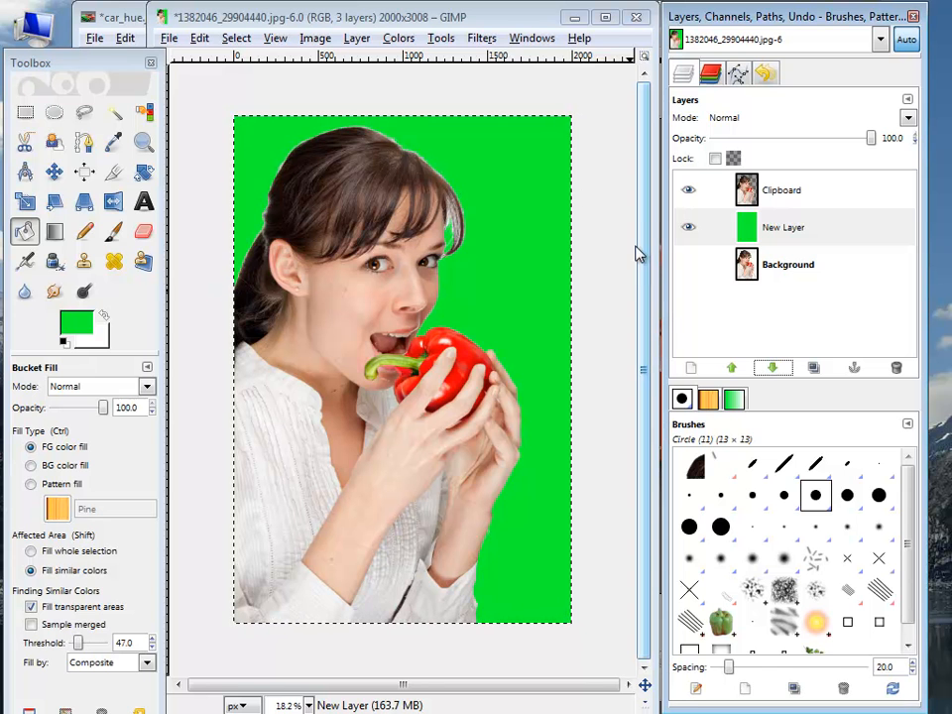
Apply Threshold to the Clipboard layer with a range of 196 to 255 to turn the woman black and white
click(748, 211)
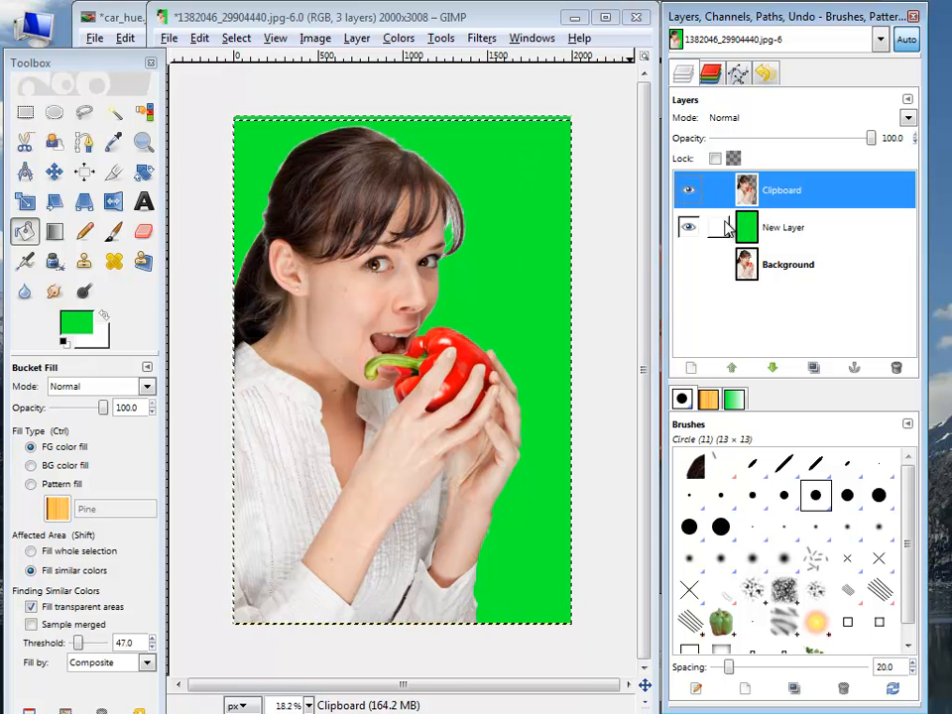
click(400, 39)
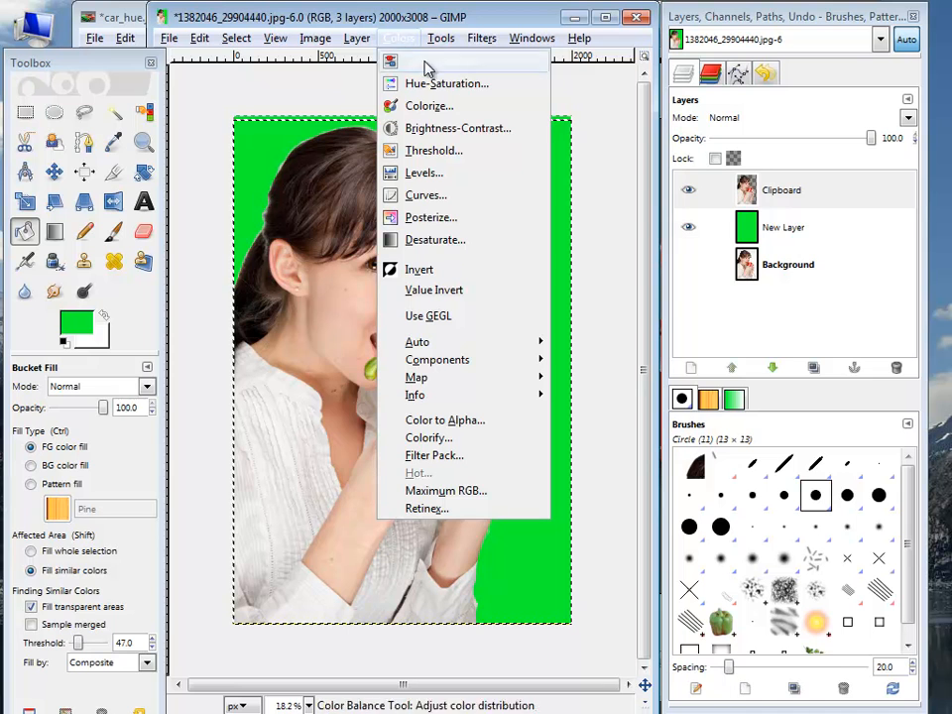
click(448, 153)
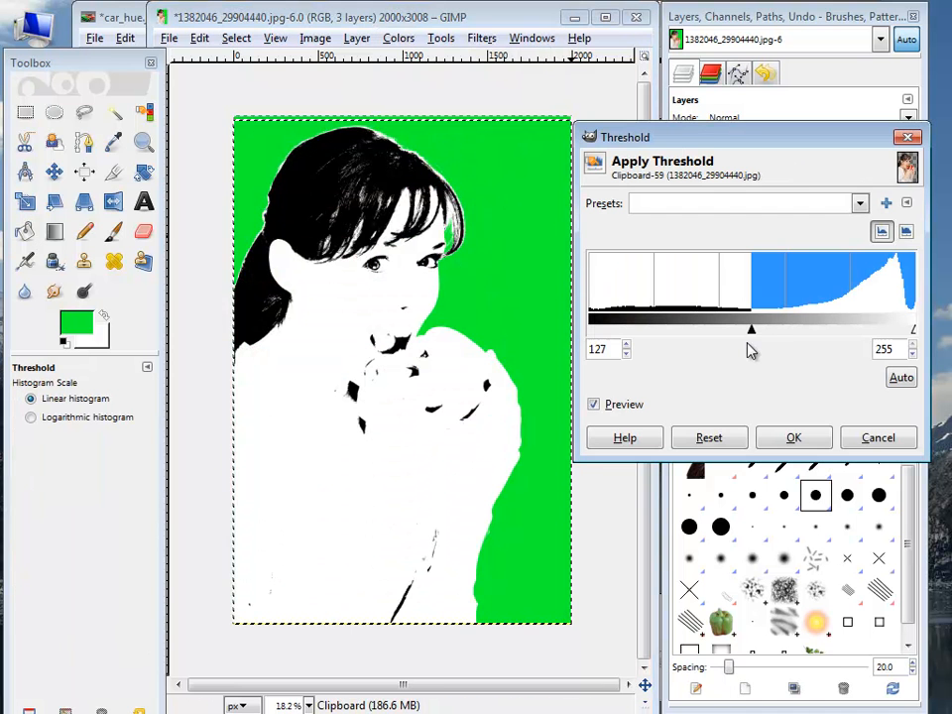
drag(755, 333, 855, 339)
mouse_move(850, 337)
mouse_down()
mouse_move(832, 334)
mouse_move(841, 333)
mouse_up()
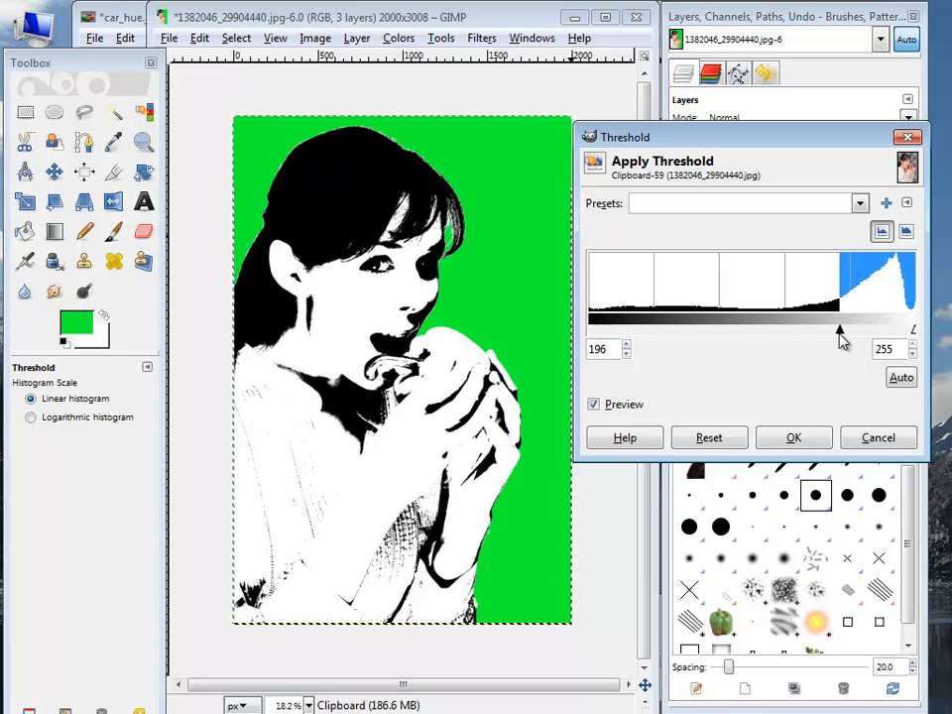
click(794, 437)
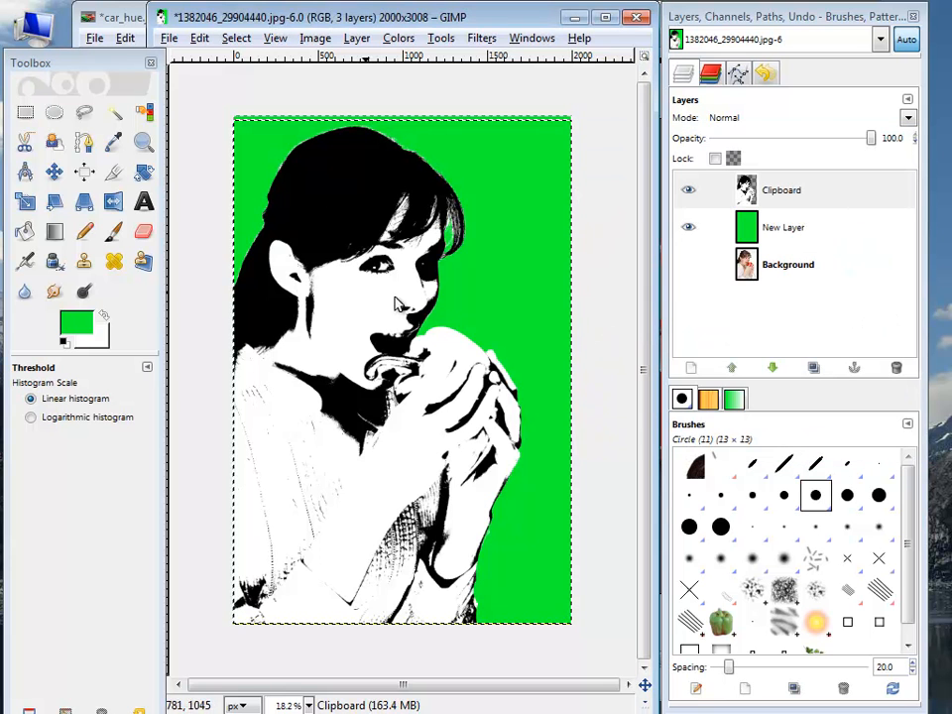
Colorize the black-and-white woman dark blue with hue 242, saturation 50 and lightness 20
click(396, 40)
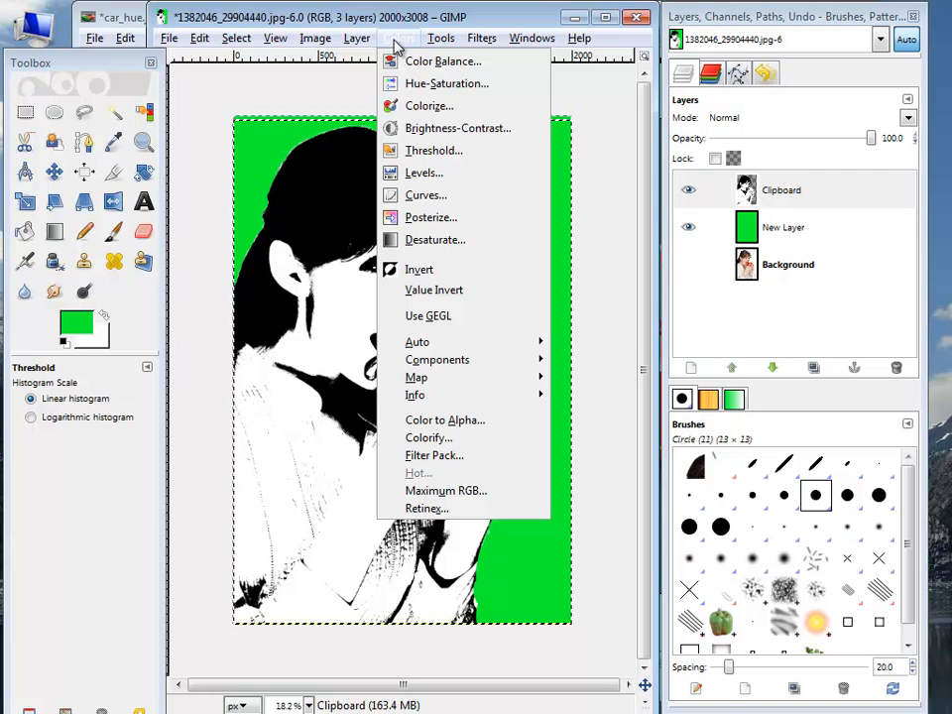
click(436, 107)
drag(797, 191, 627, 167)
mouse_move(721, 286)
mouse_down()
mouse_move(754, 282)
mouse_move(712, 289)
mouse_up()
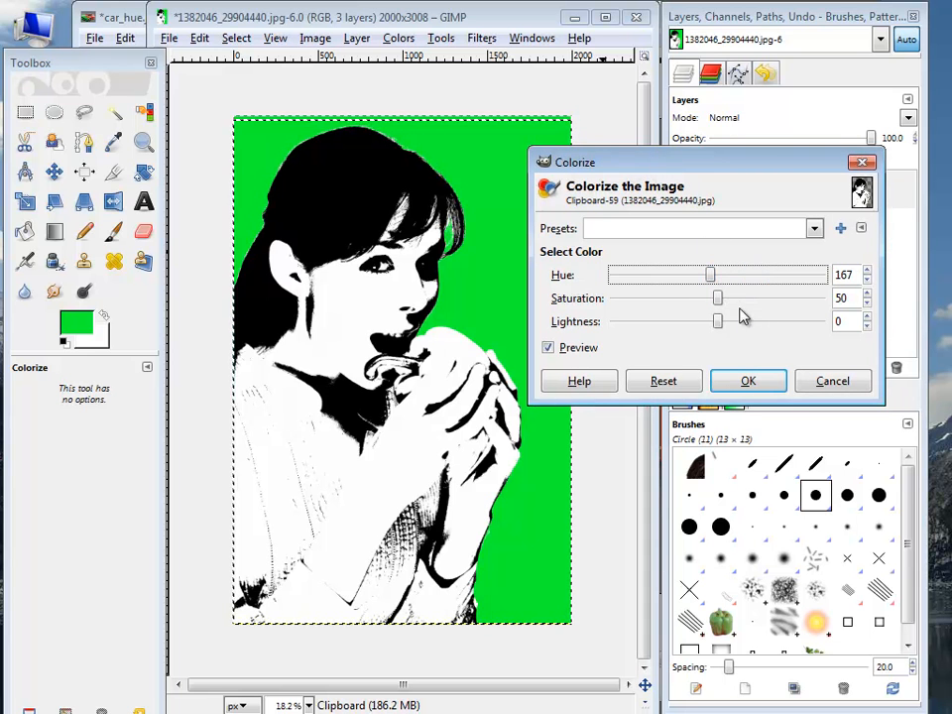
click(749, 323)
click(752, 323)
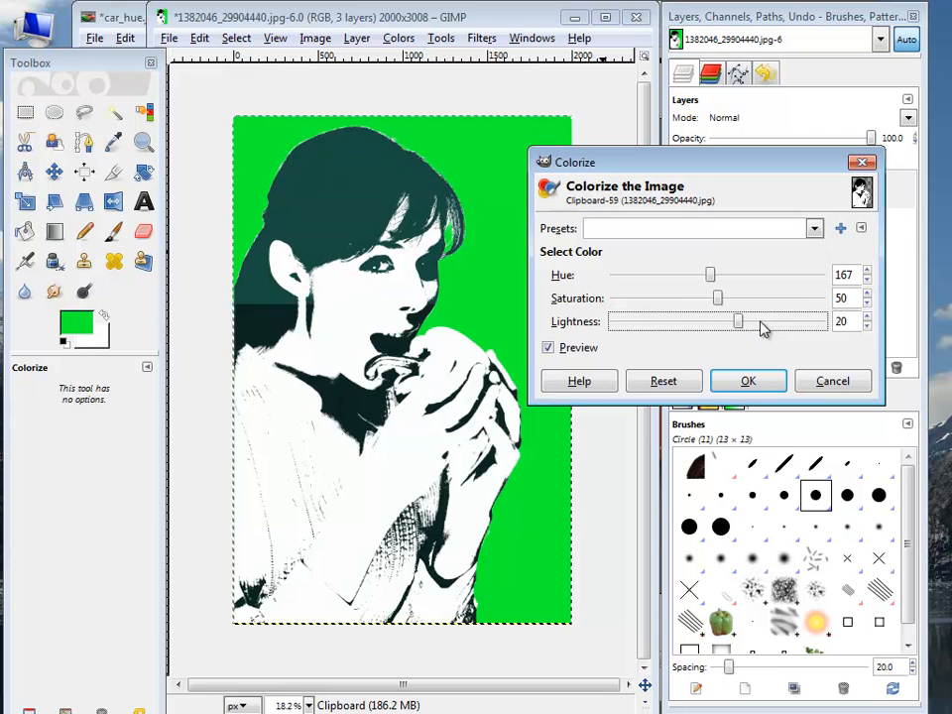
drag(716, 287, 760, 287)
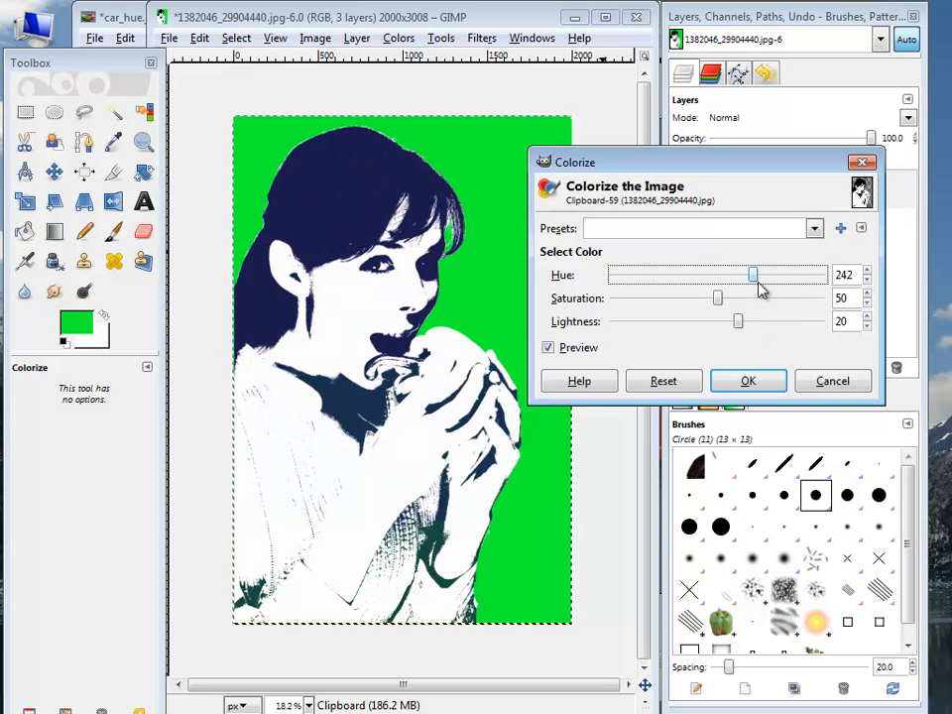
click(750, 382)
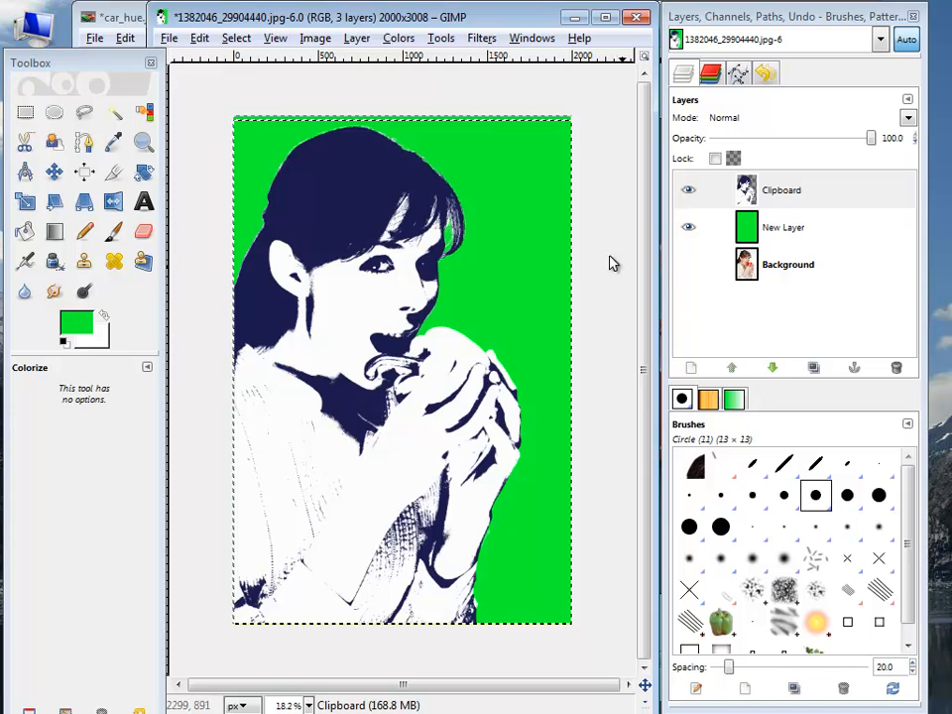